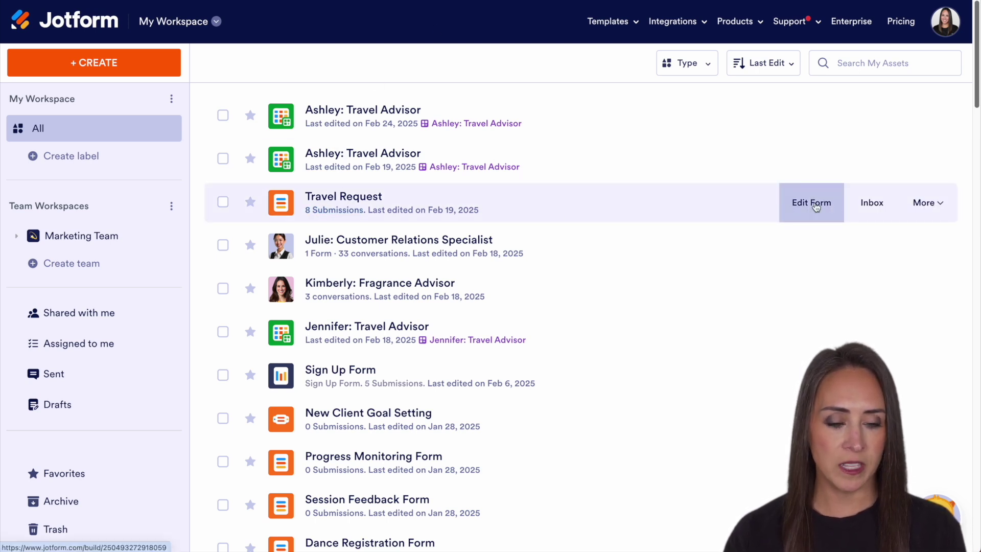
# - Open the Travel Request form's Publish tab and go to its AI Agents page
pyautogui.click(816, 206)
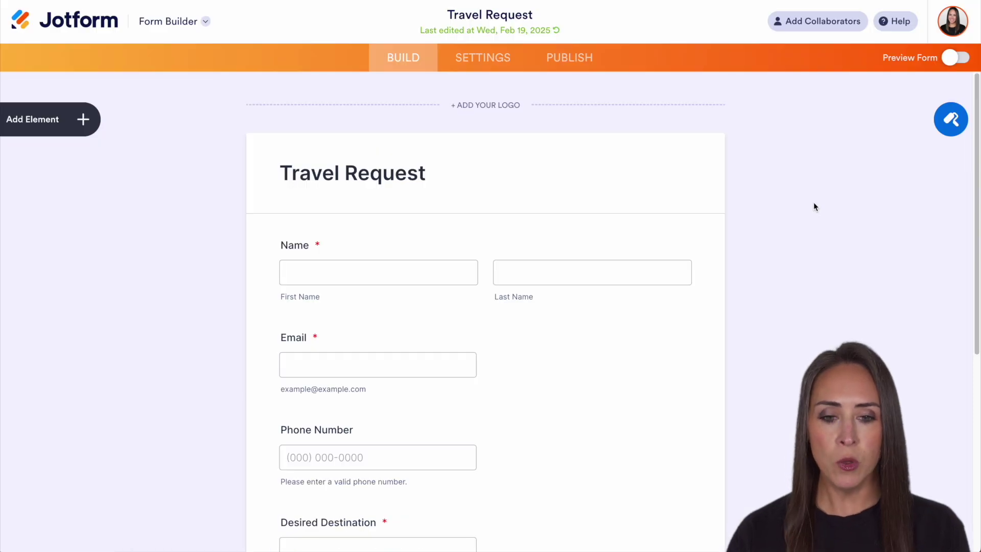
pyautogui.click(583, 58)
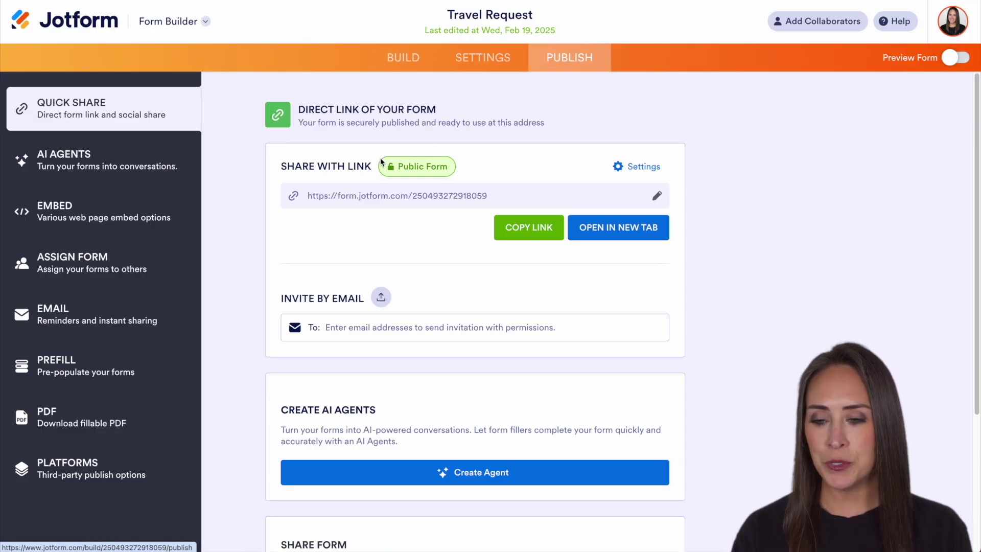
pyautogui.click(130, 167)
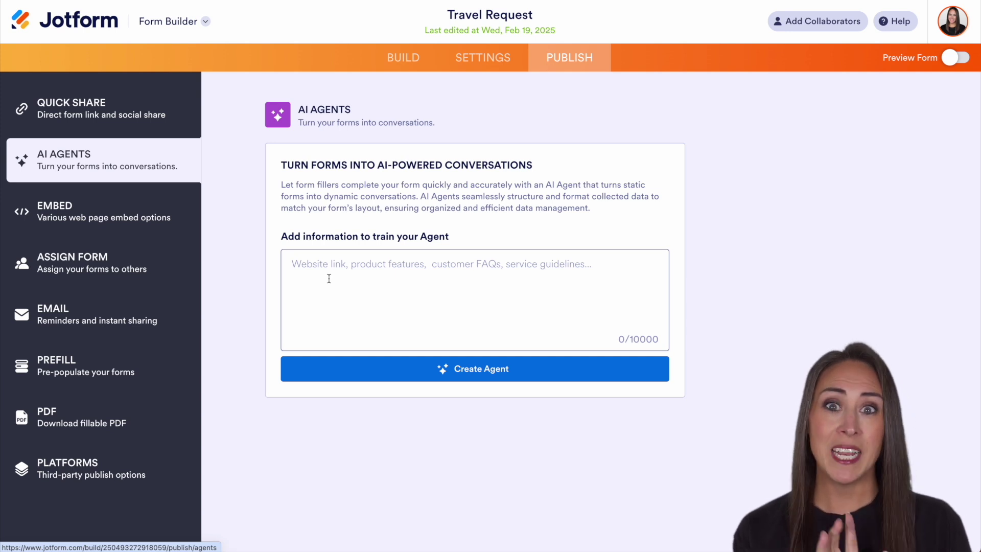
# - Create the Wanderlust: Travel Advisor agent from the form and bring up its Avatar gallery
pyautogui.click(554, 375)
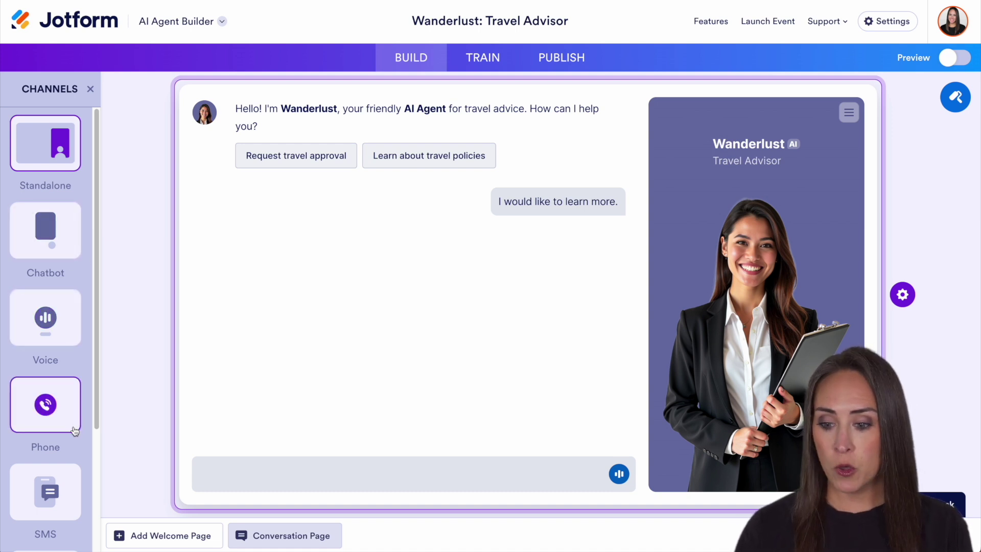
pyautogui.scroll(-3, 72, 438)
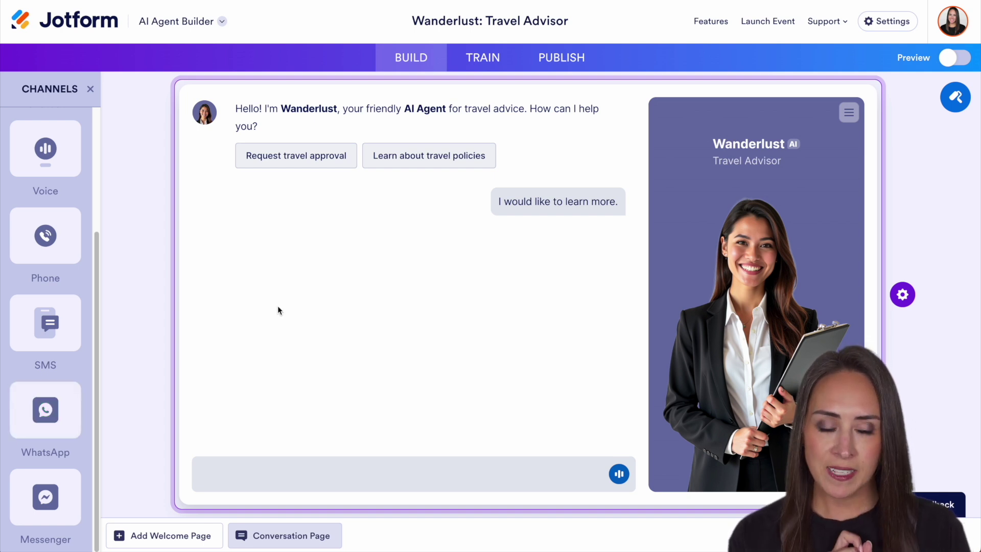
pyautogui.click(953, 97)
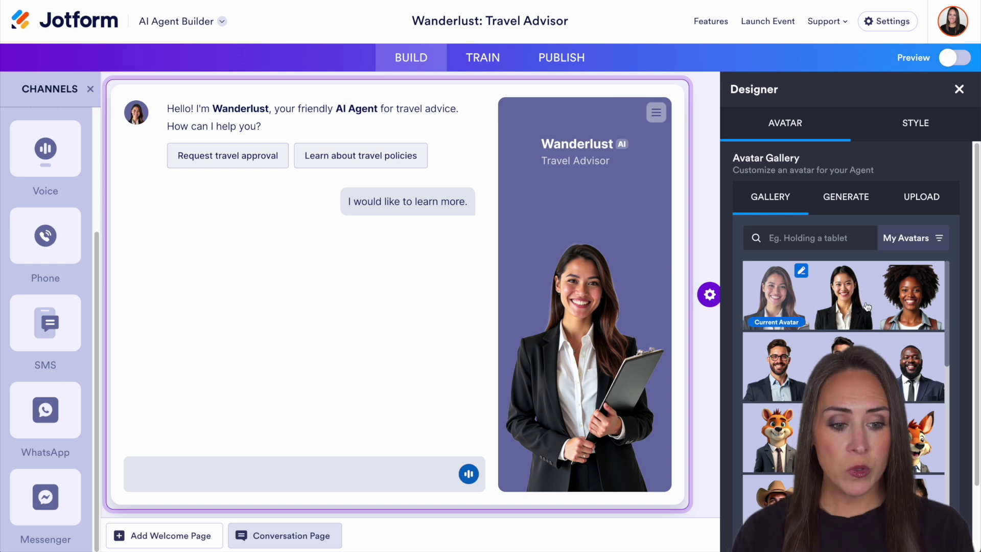
# - Generate a new avatar after changing 'clipboard' to 'phone' in the avatar prompt
pyautogui.click(852, 198)
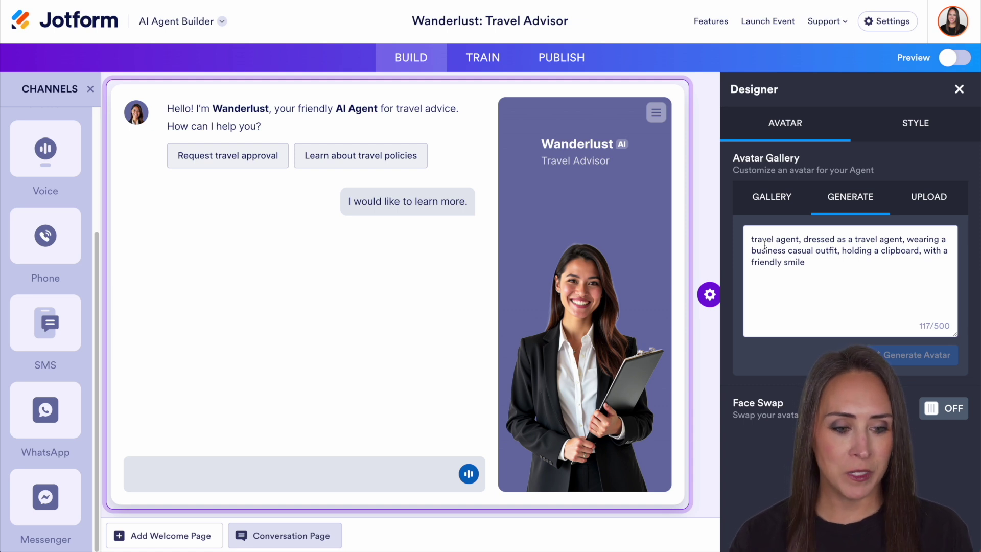
pyautogui.doubleClick(898, 251)
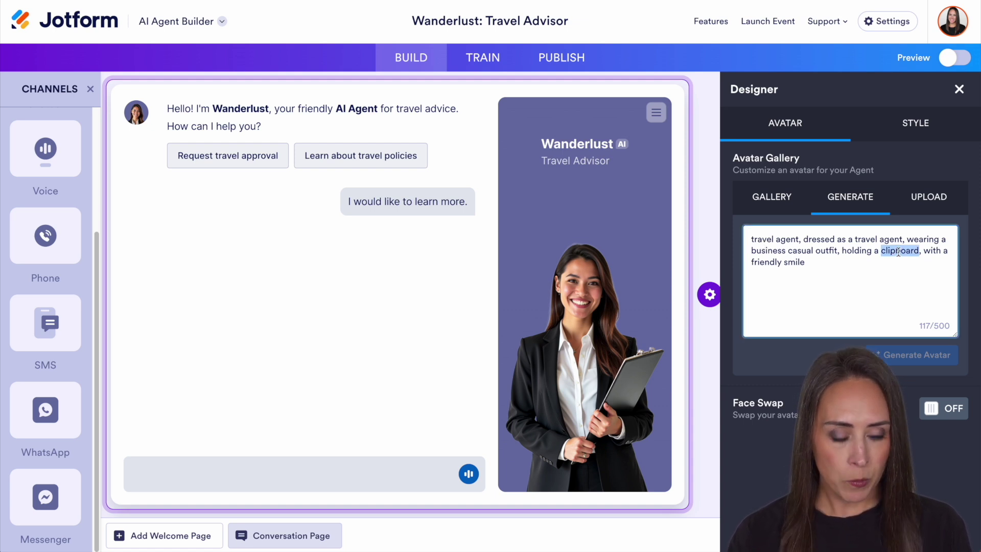
pyautogui.write('phone')
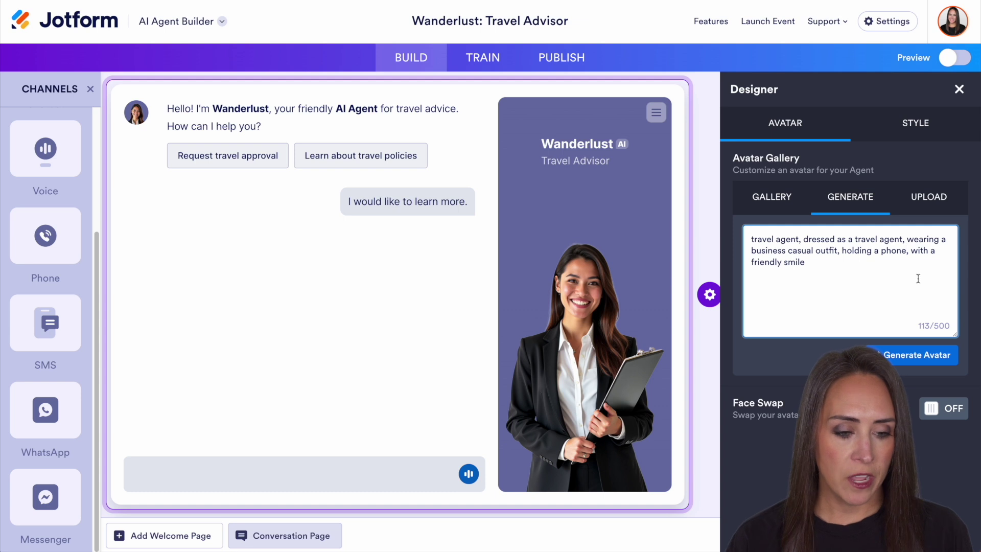
pyautogui.click(923, 352)
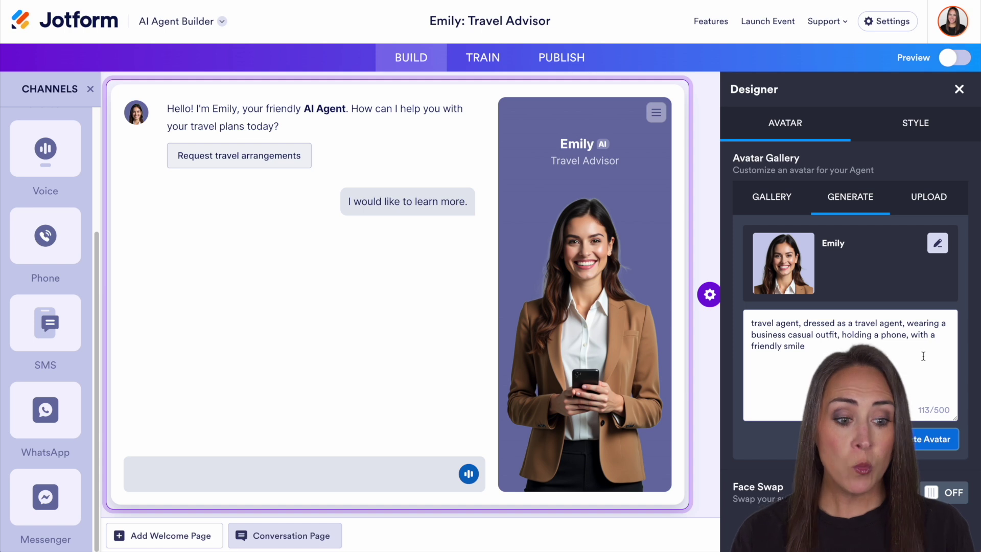
# - Browse the Upload and Gallery avatar options, then switch to the Style settings
pyautogui.click(932, 197)
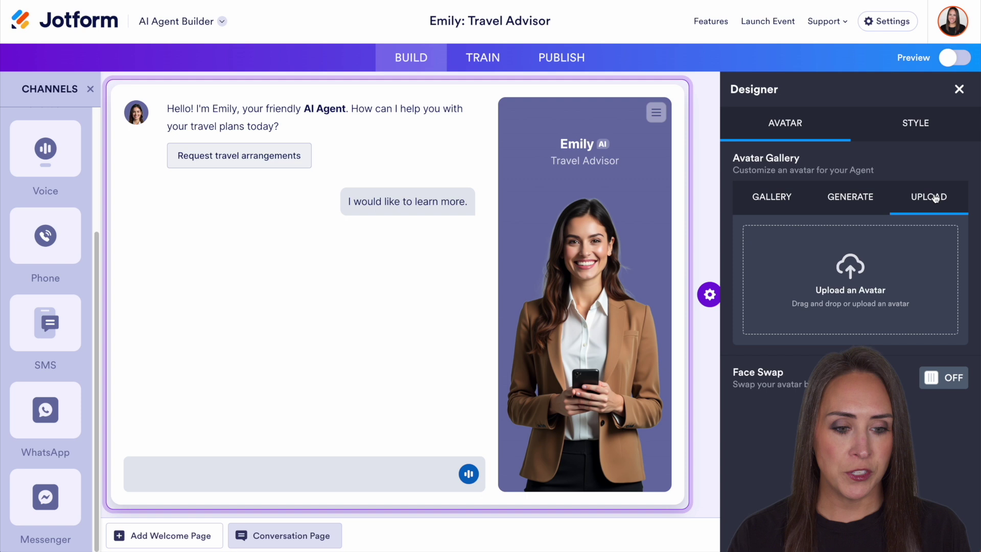
pyautogui.click(782, 197)
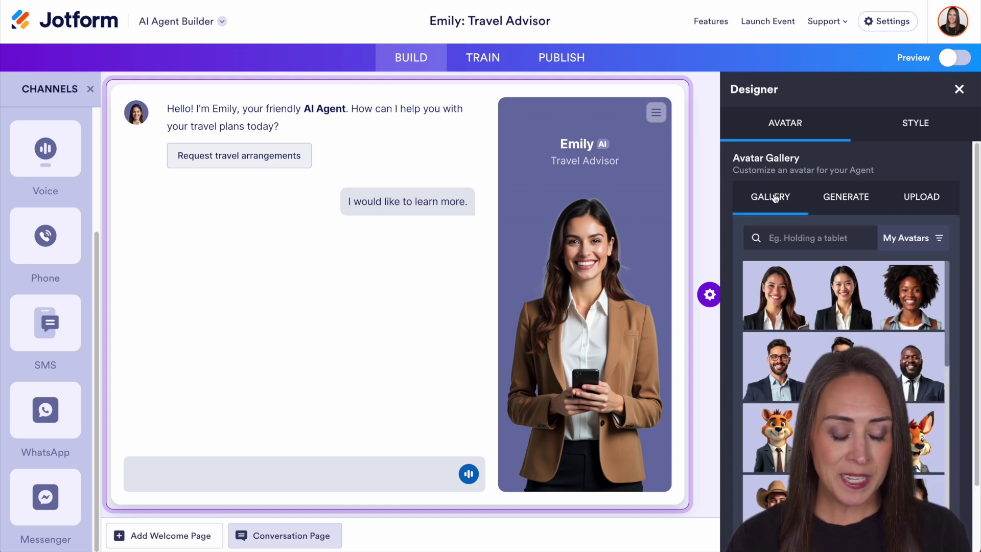
pyautogui.scroll(-3, 972, 362)
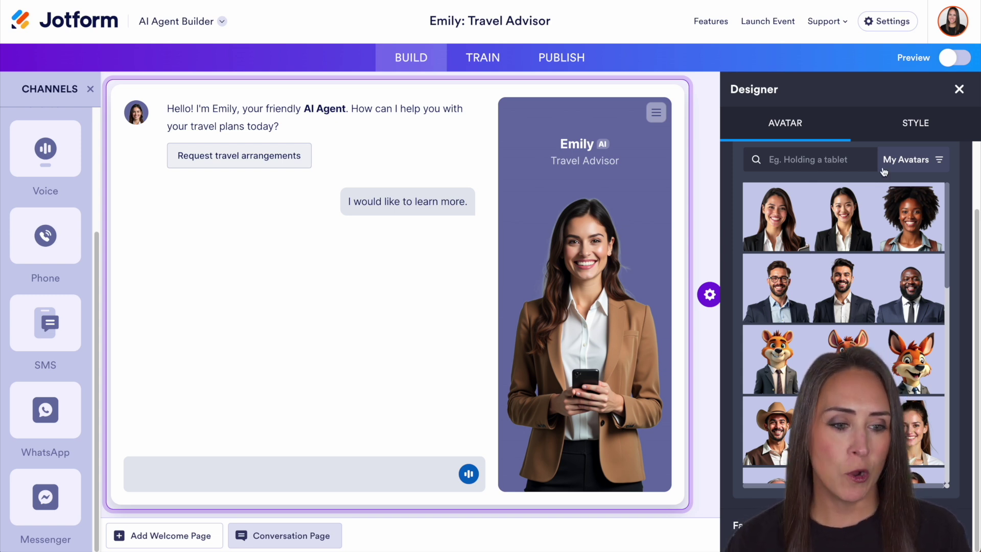
pyautogui.click(917, 125)
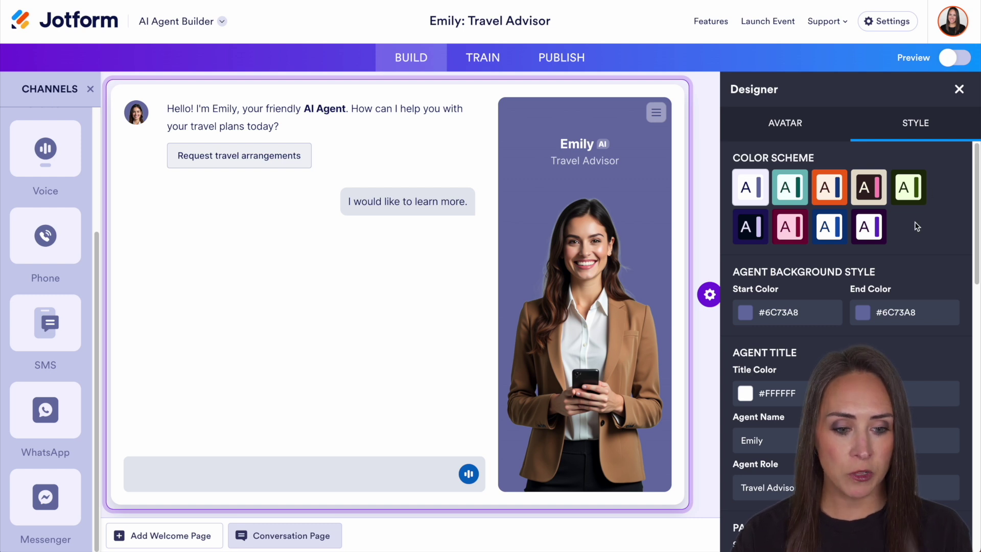
# - Set the agent card's background start colour to bright blue #0620E3
pyautogui.scroll(-2, 931, 214)
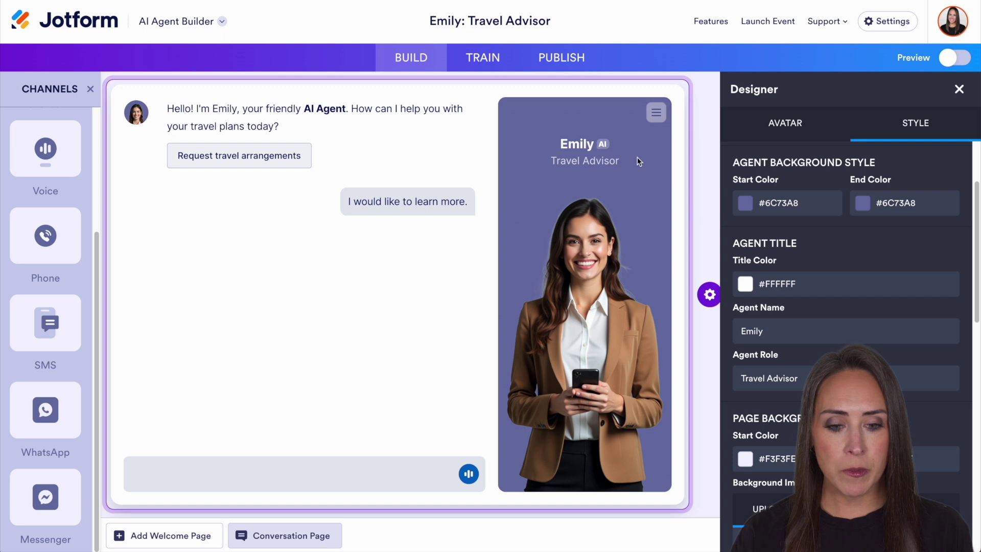
pyautogui.click(746, 205)
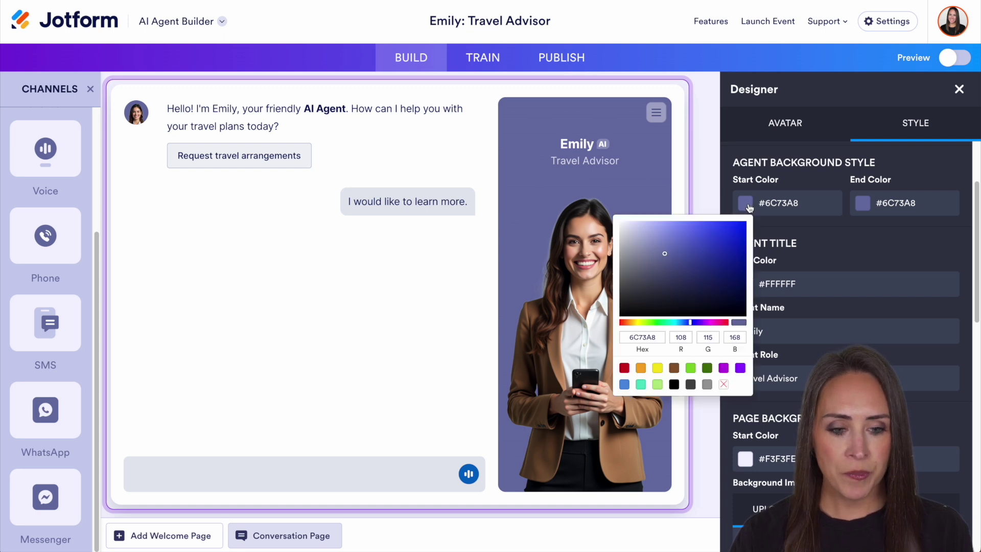
pyautogui.click(743, 232)
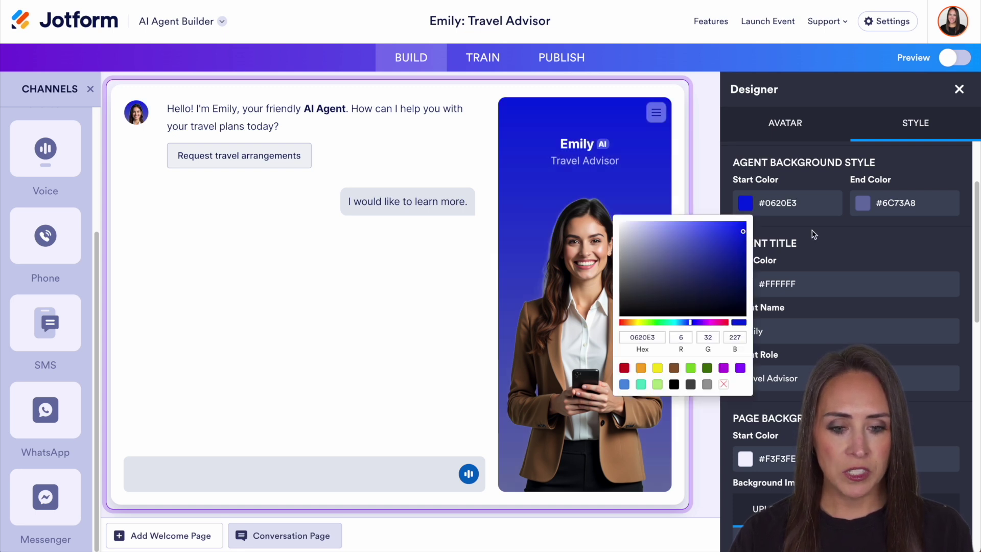
pyautogui.click(615, 162)
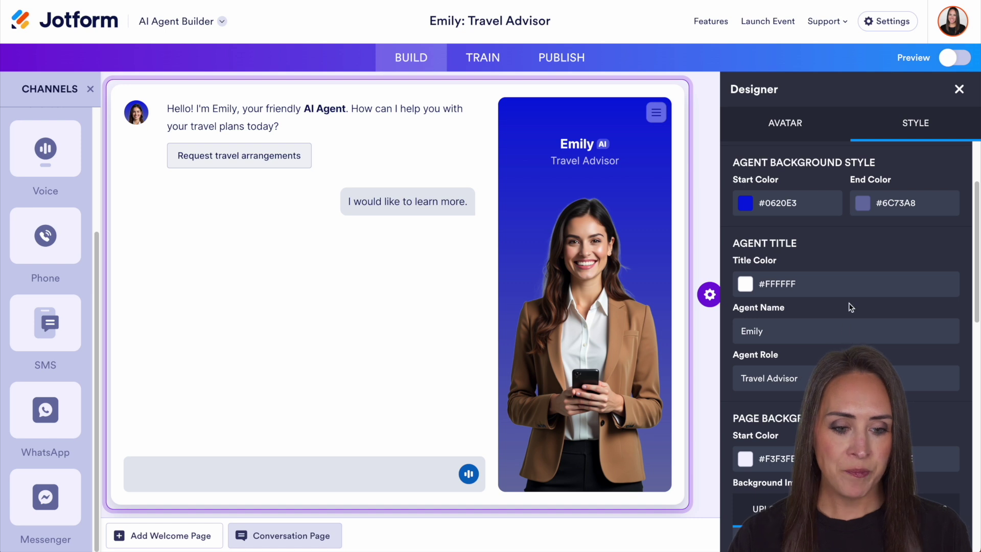
pyautogui.scroll(-2, 851, 307)
pyautogui.click(786, 308)
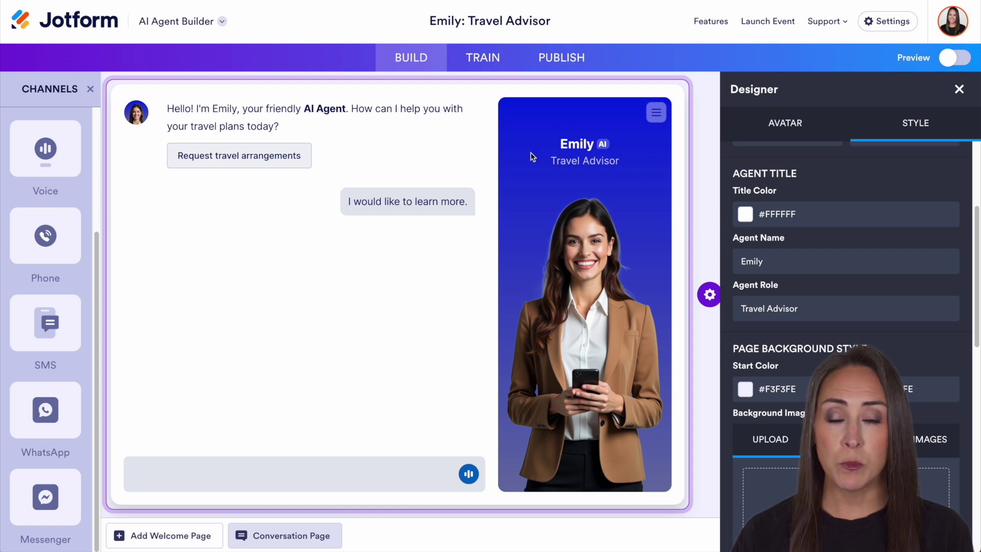
# - Rename the agent from Emily to Jennifer
pyautogui.click(755, 263)
pyautogui.doubleClick(755, 262)
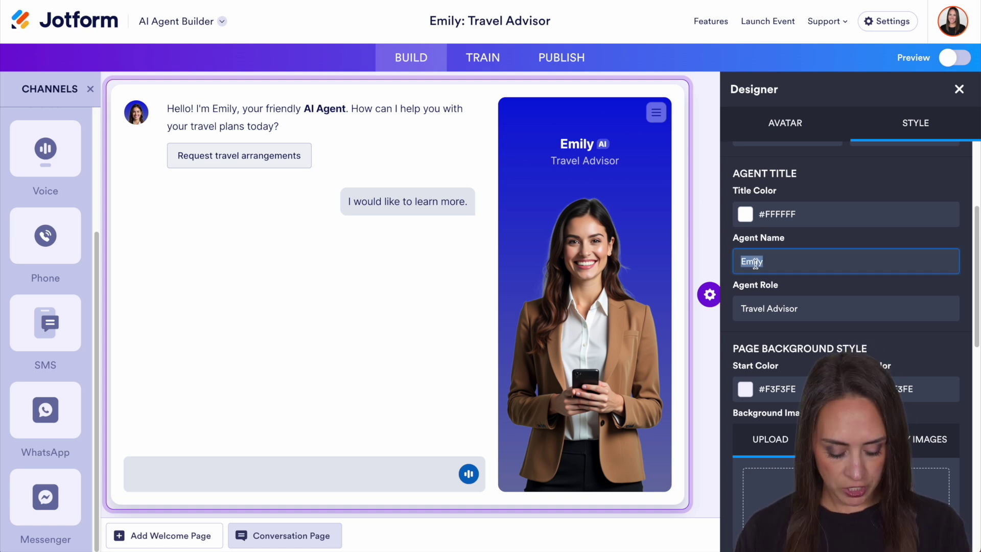
pyautogui.write('Jennifer')
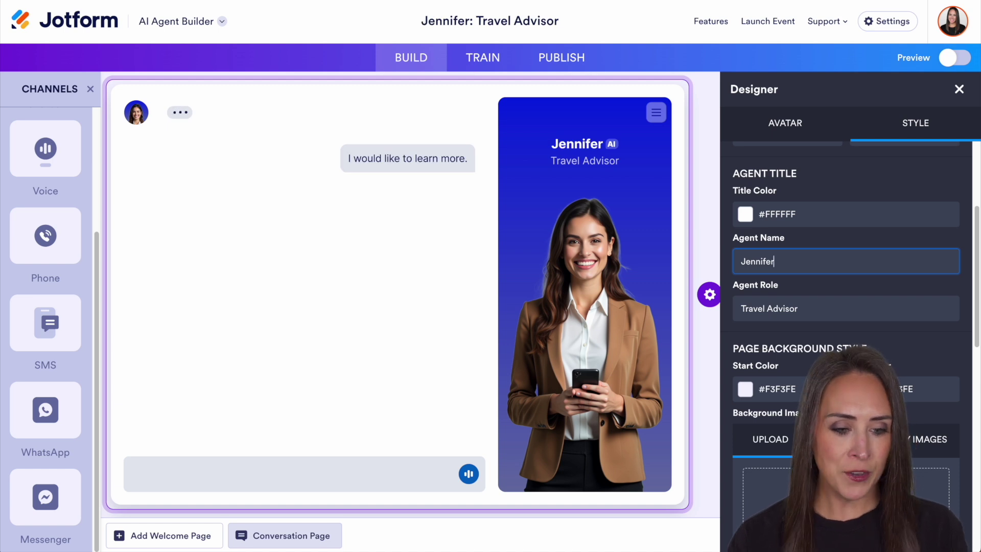
pyautogui.scroll(-2, 823, 286)
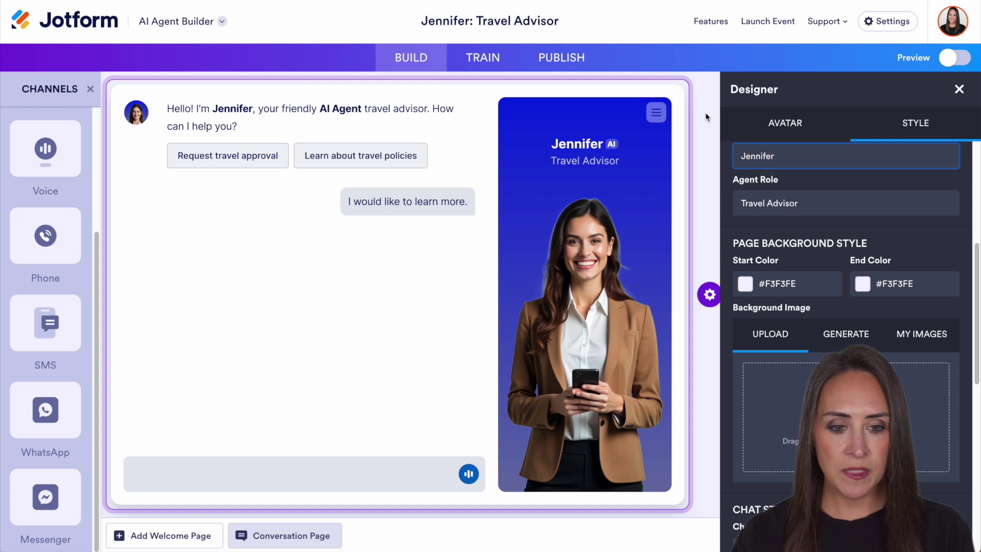
# - Change the page background start colour to deep blue #0303C4 and view the background-image Generate option
pyautogui.click(746, 286)
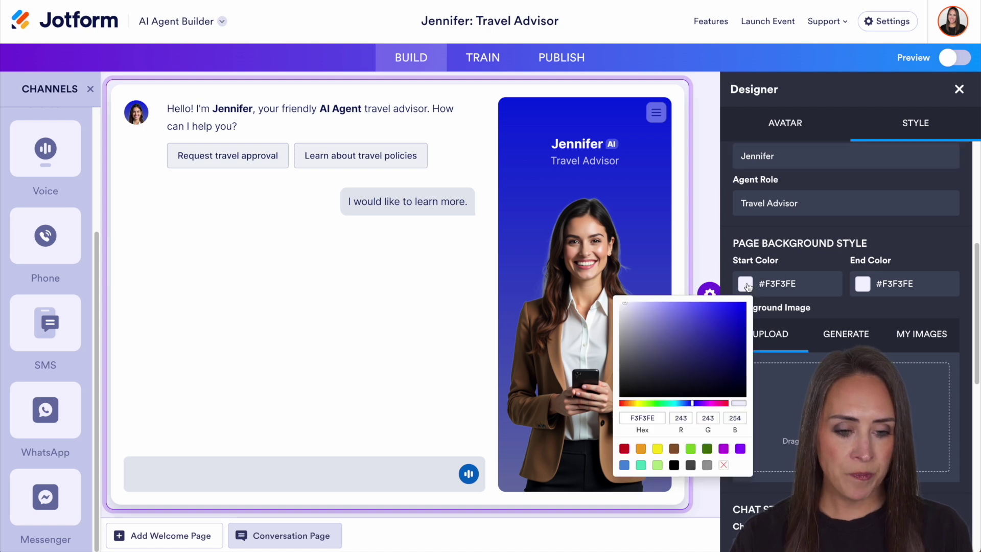
pyautogui.click(745, 327)
pyautogui.click(835, 253)
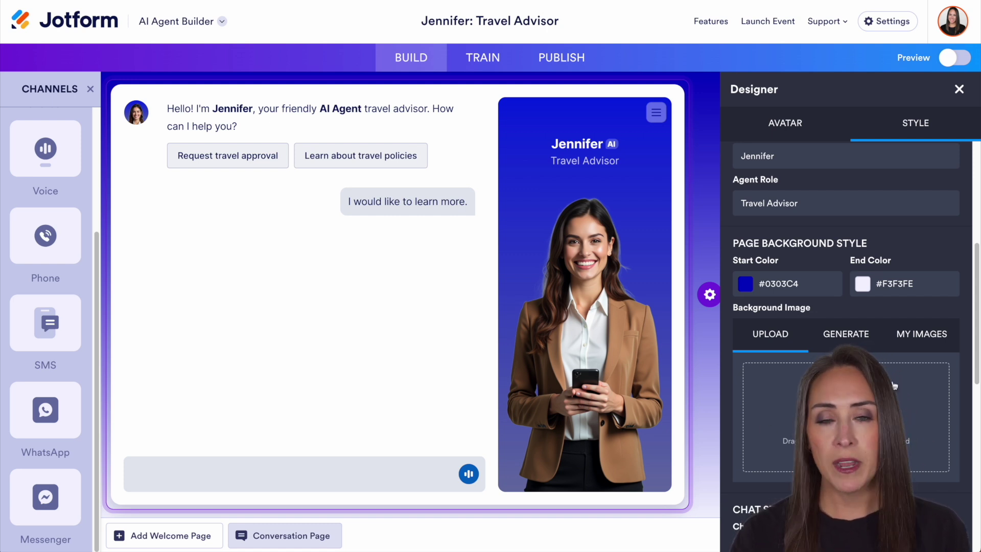
pyautogui.scroll(-1, 846, 348)
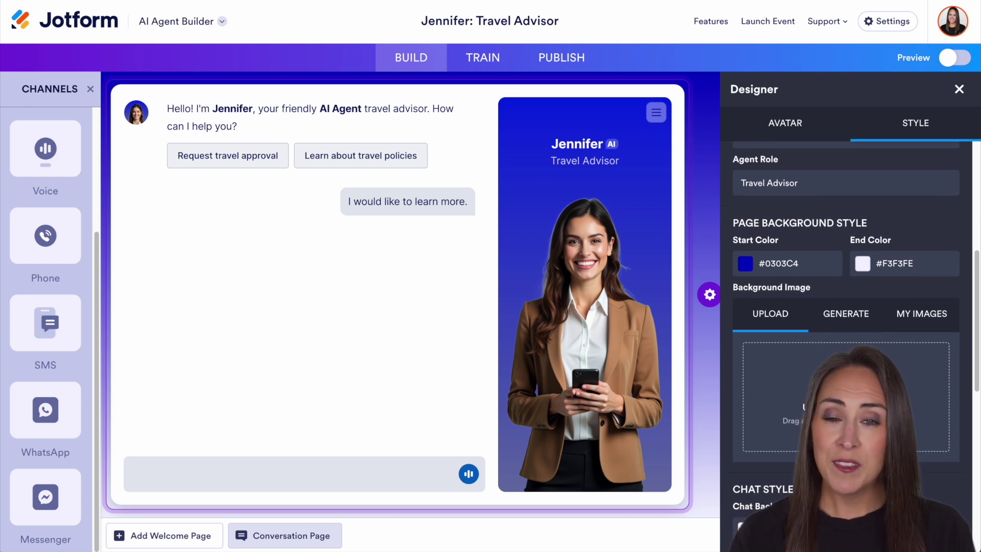
pyautogui.click(846, 311)
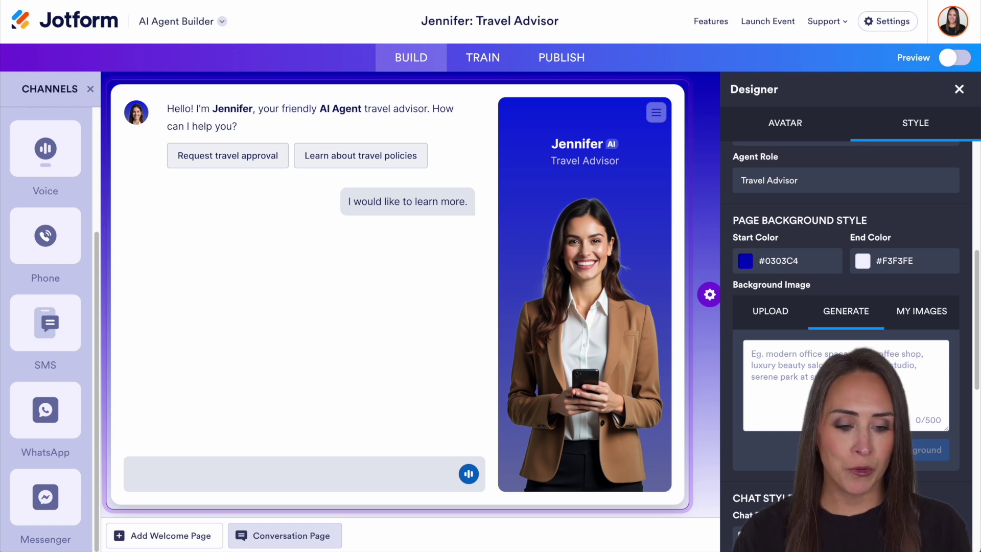
pyautogui.scroll(-6, 847, 347)
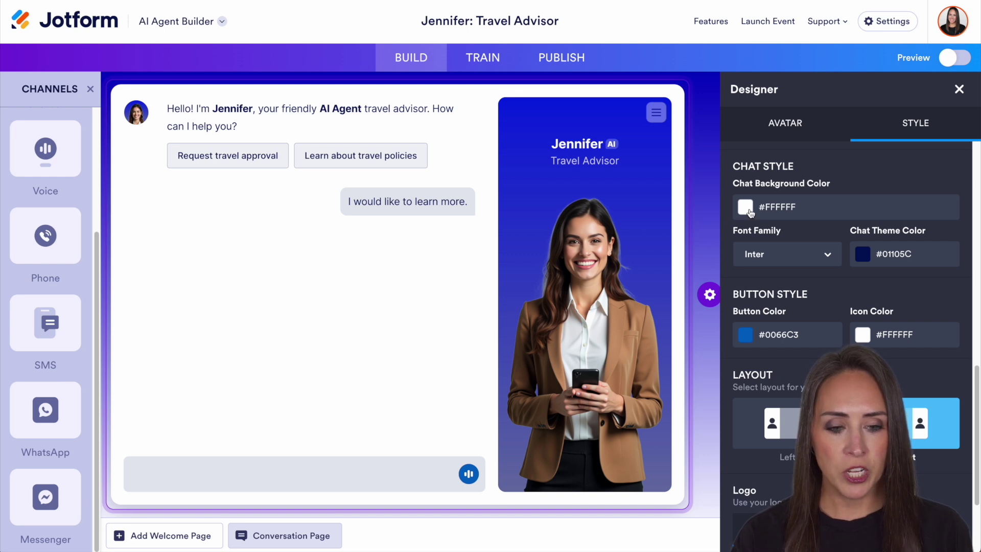
# - Keep the chat background white #FFFFFF, use the Circular font, and make the chat theme black #000000
pyautogui.click(745, 207)
pyautogui.click(622, 245)
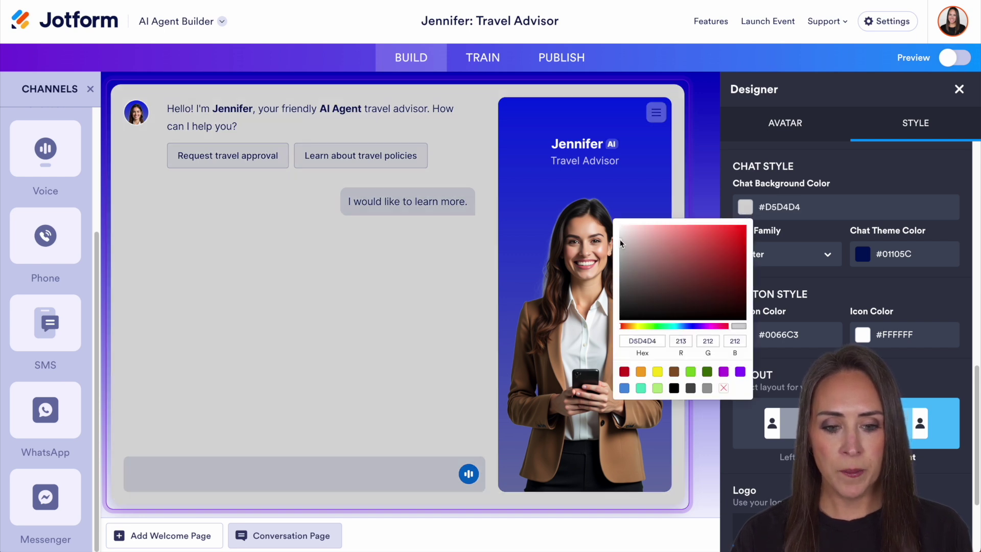
pyautogui.click(832, 171)
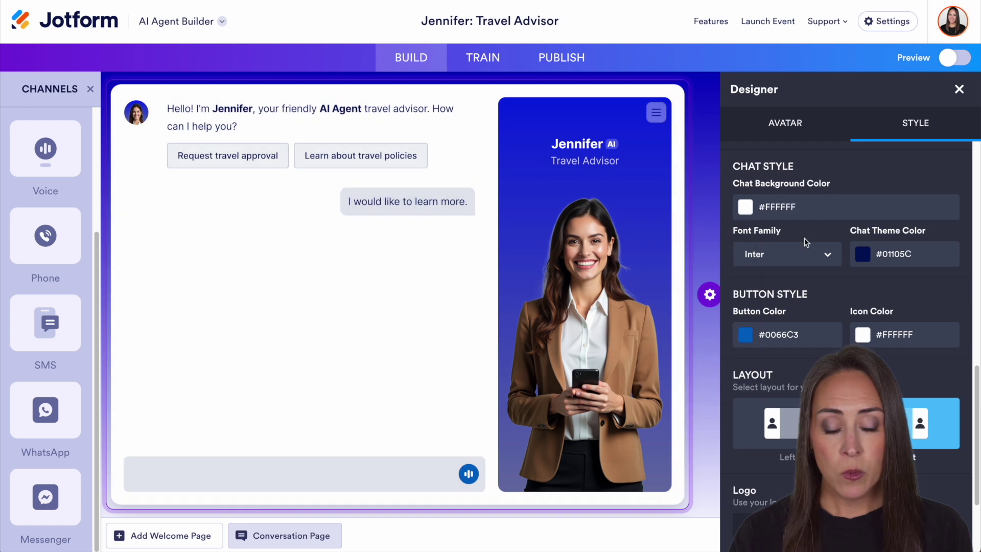
pyautogui.click(807, 252)
pyautogui.click(769, 308)
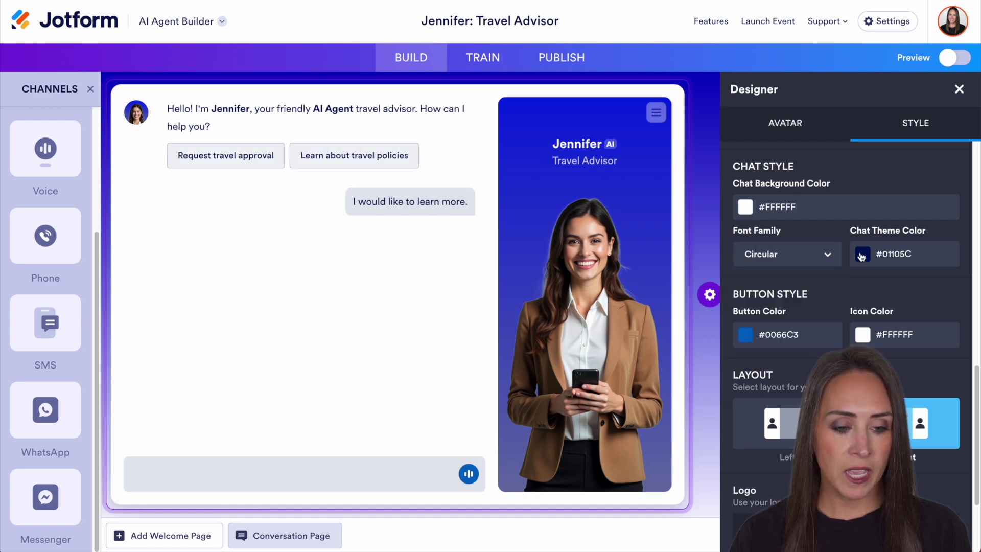
pyautogui.click(862, 255)
pyautogui.click(921, 297)
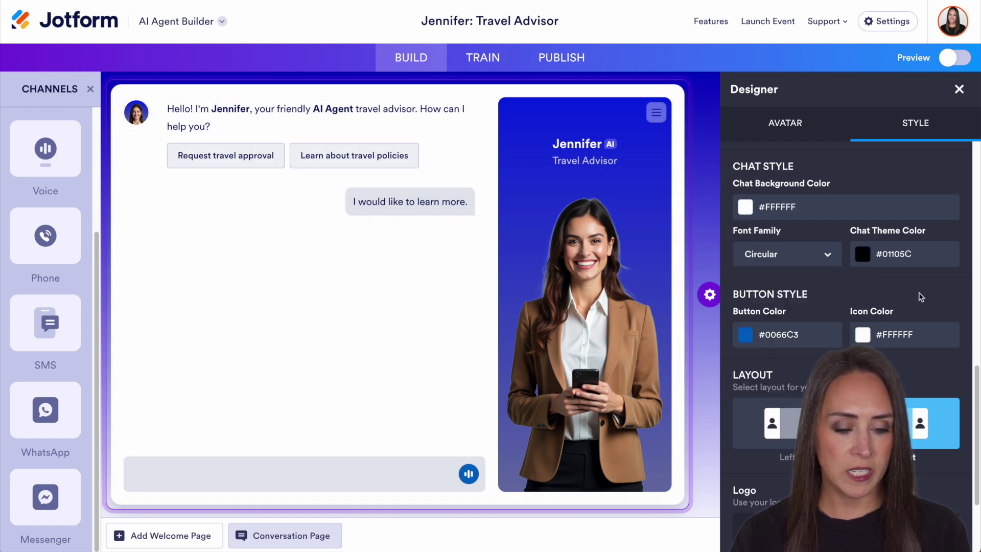
# - Try the Left avatar layout, return to Right, then go to the Train area
pyautogui.scroll(-1, 764, 327)
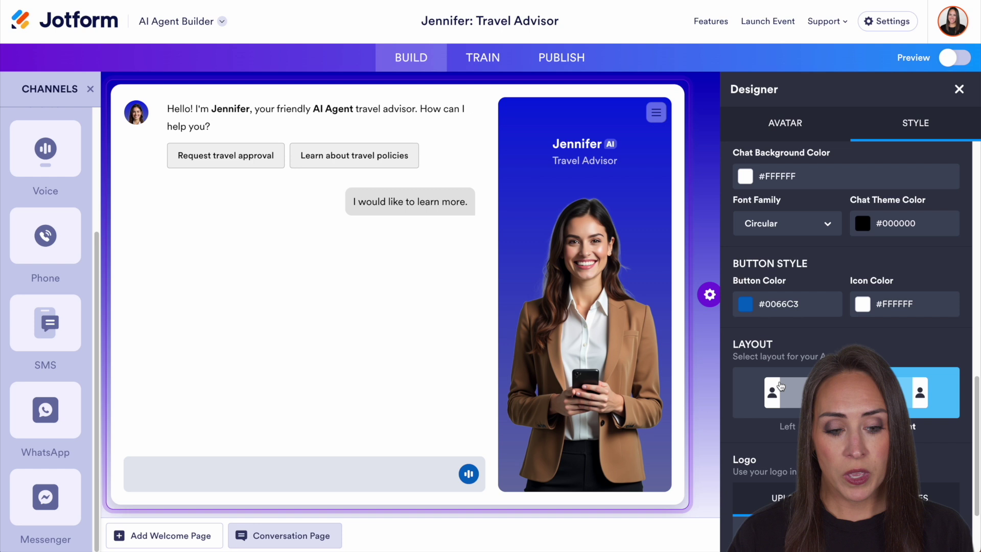
pyautogui.click(772, 393)
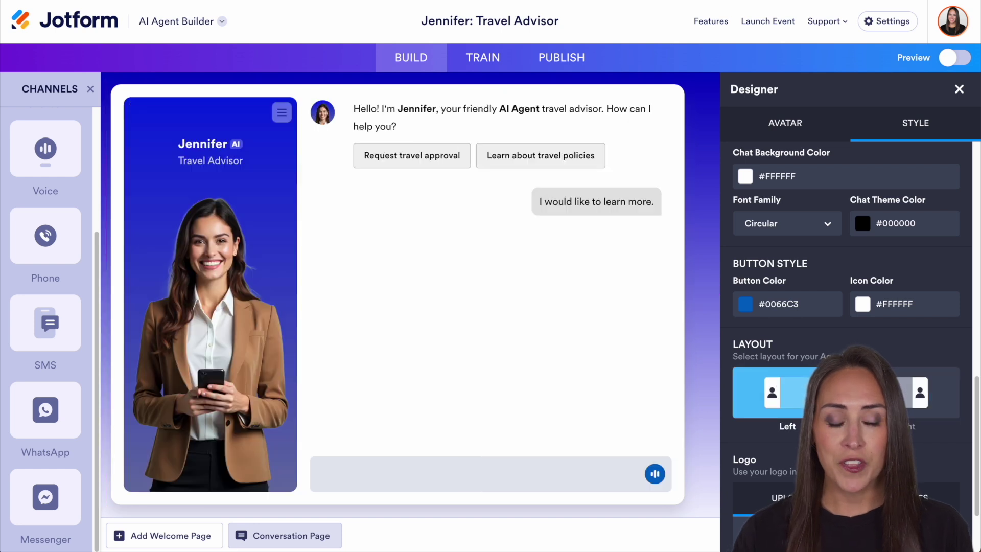
pyautogui.click(905, 392)
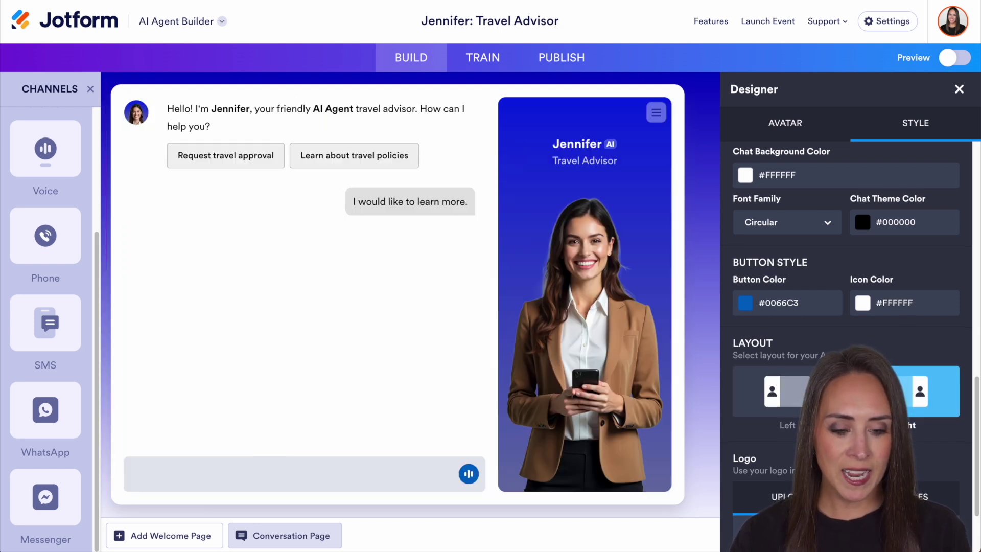
pyautogui.scroll(-2, 766, 358)
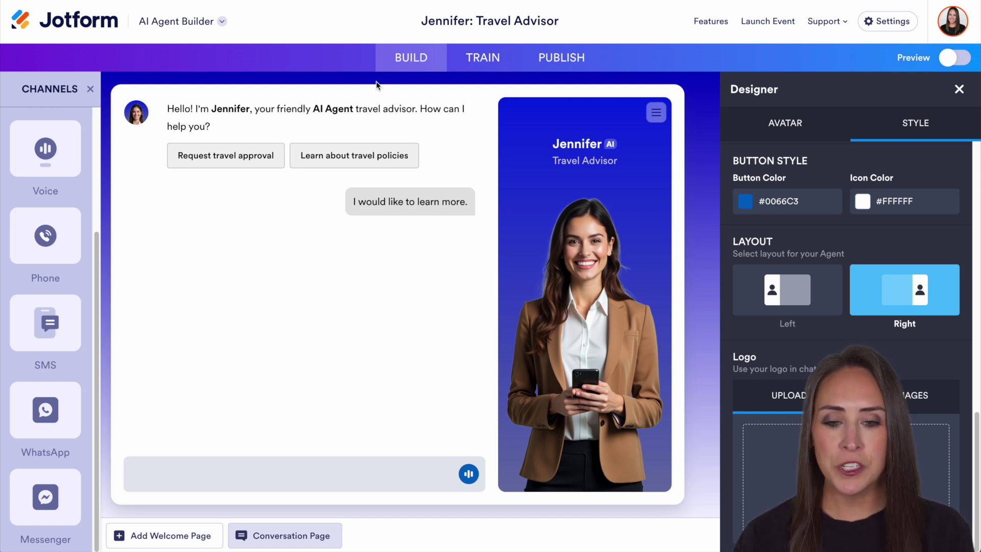
pyautogui.click(481, 62)
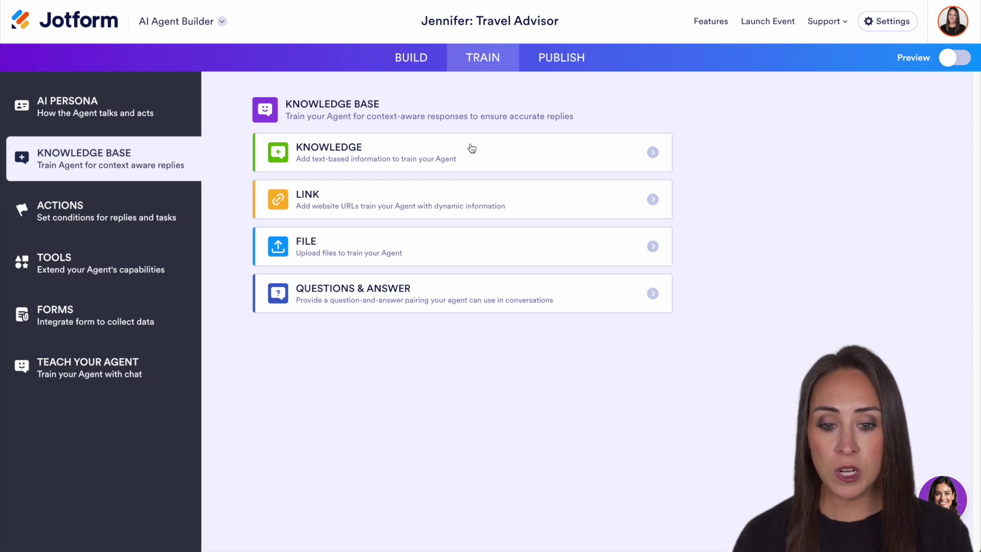
pyautogui.click(500, 154)
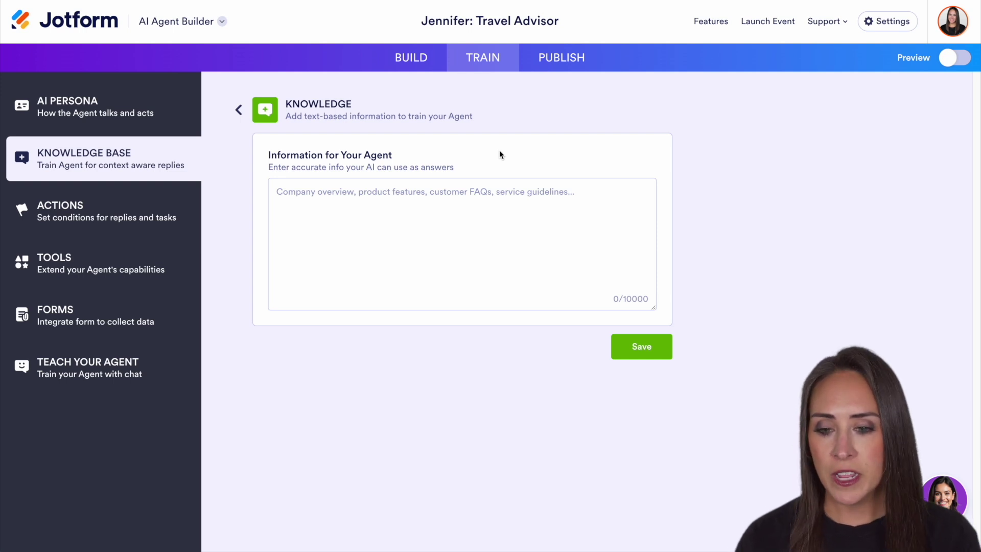
pyautogui.click(238, 110)
pyautogui.click(466, 196)
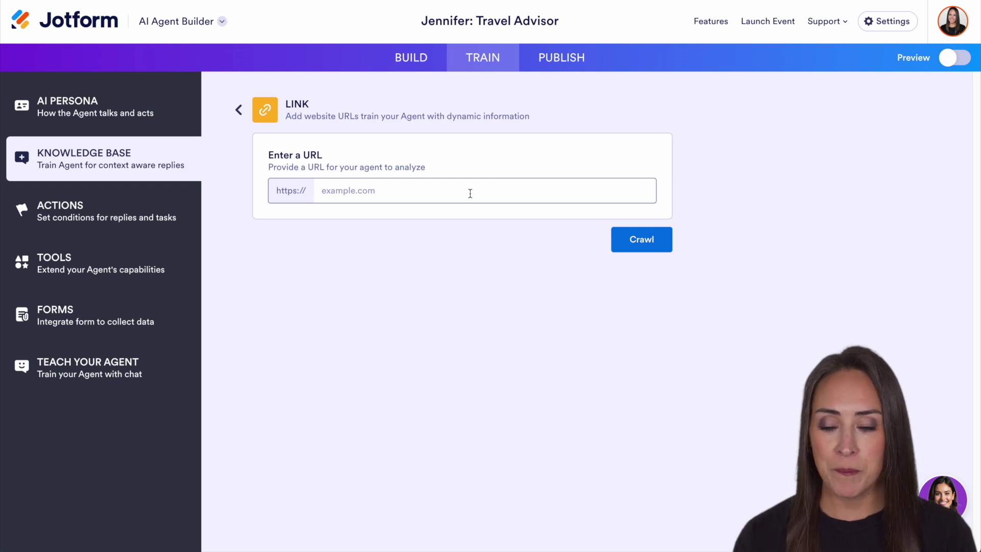
pyautogui.click(239, 110)
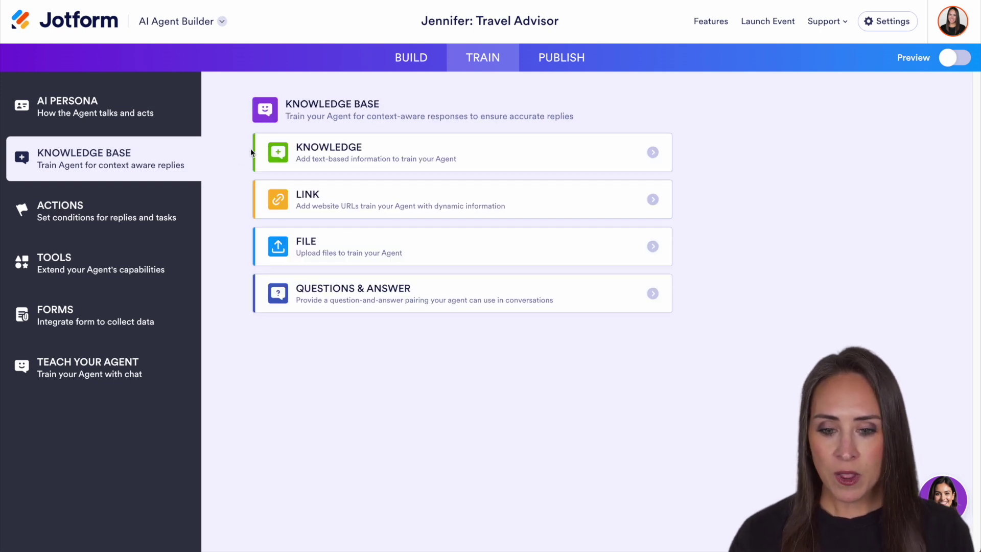
pyautogui.click(518, 251)
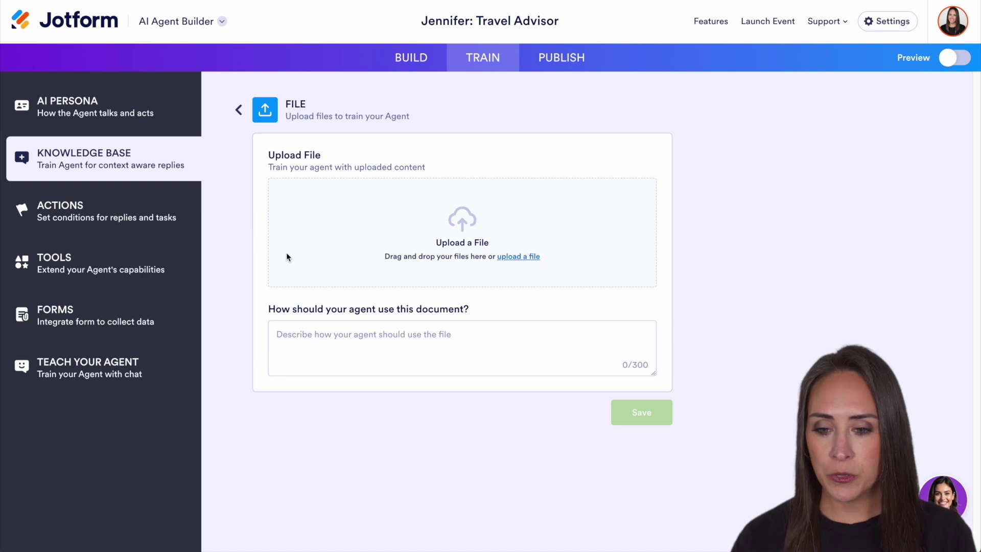
pyautogui.click(240, 112)
pyautogui.click(468, 302)
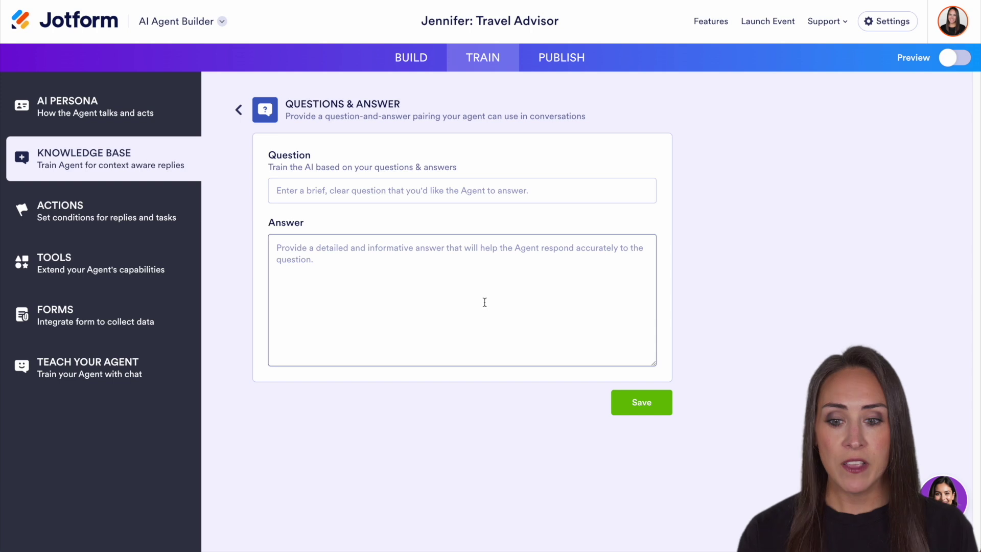
pyautogui.click(239, 110)
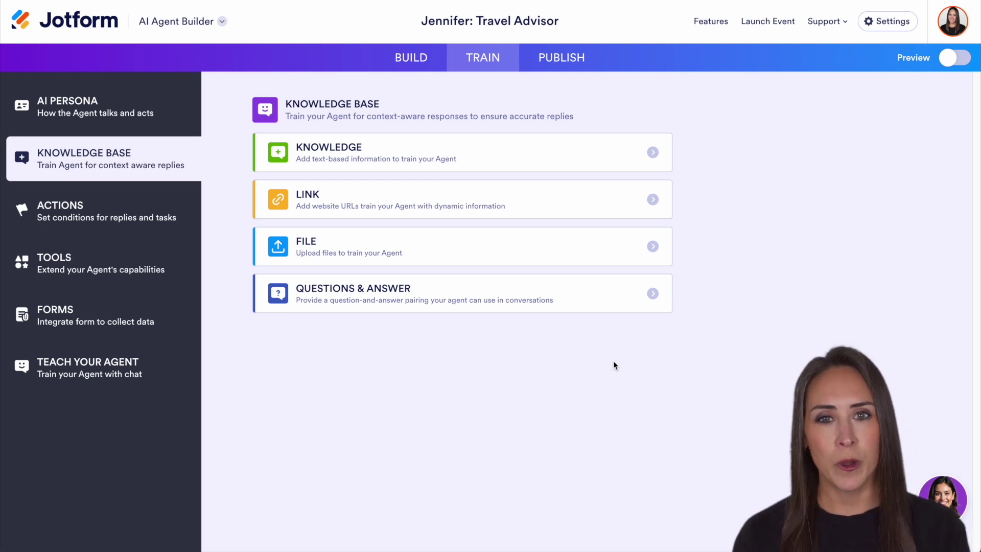
pyautogui.click(113, 116)
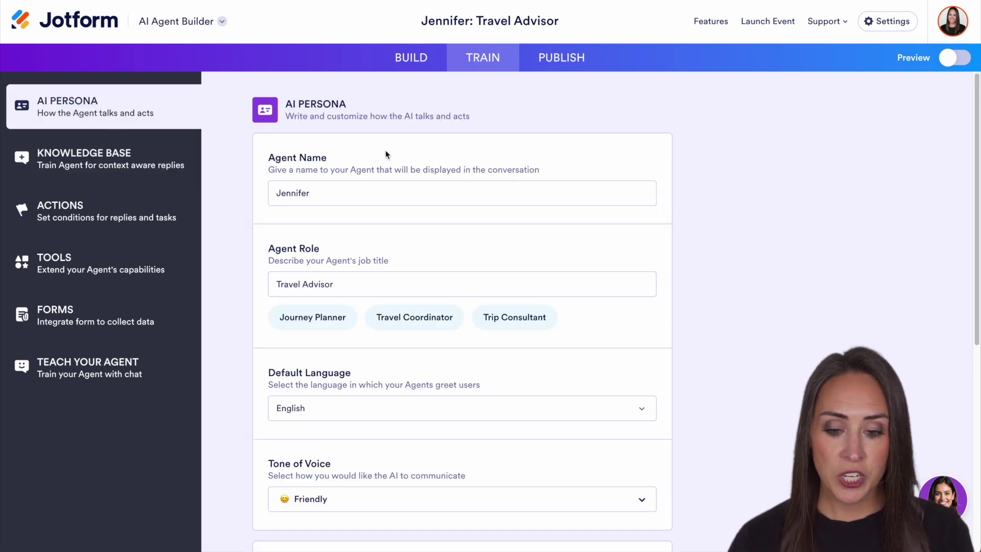
pyautogui.scroll(-1, 741, 281)
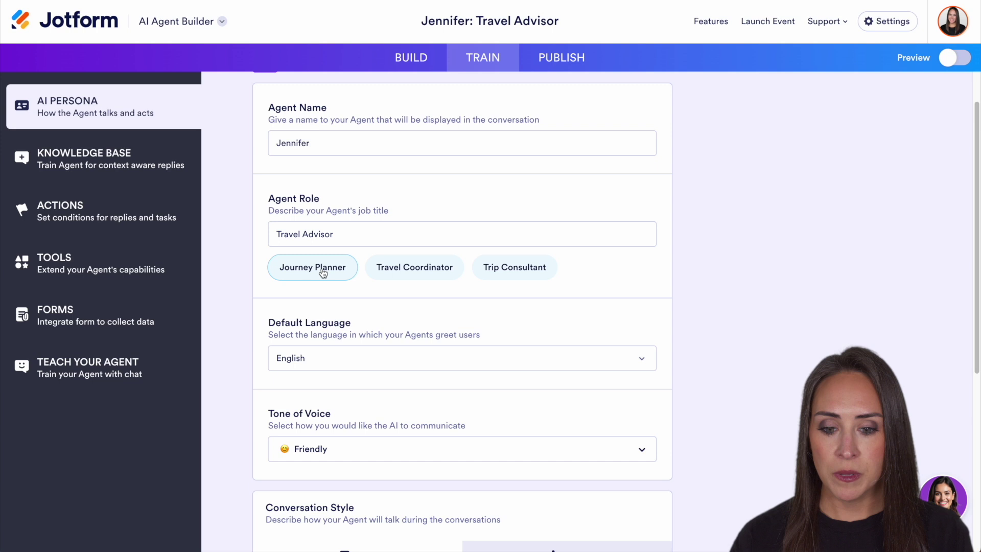
pyautogui.click(323, 271)
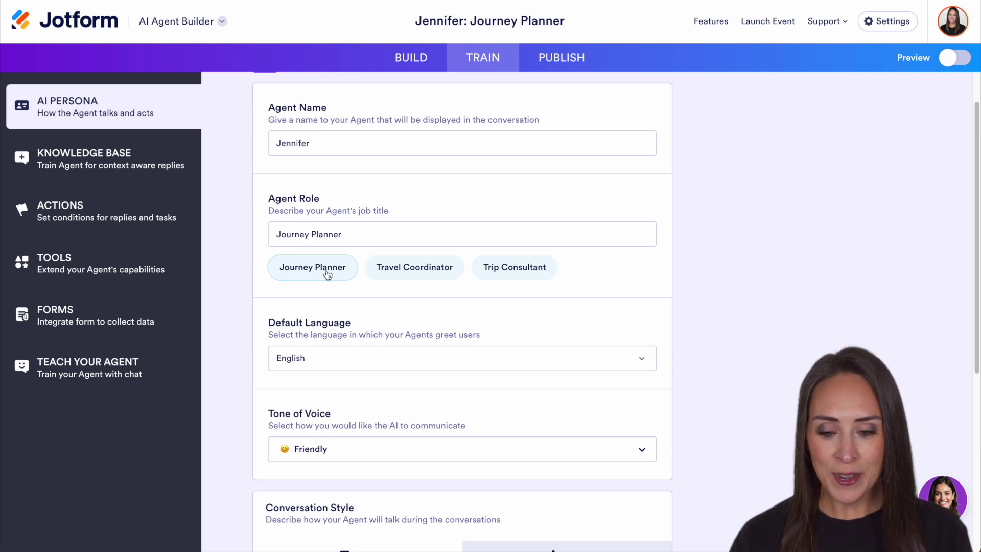
pyautogui.scroll(-5, 566, 293)
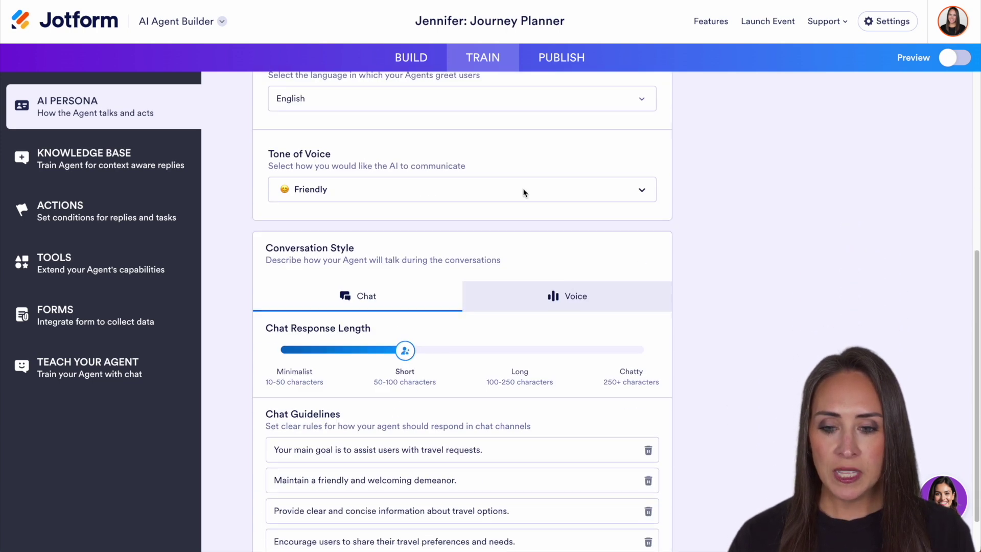
pyautogui.click(551, 190)
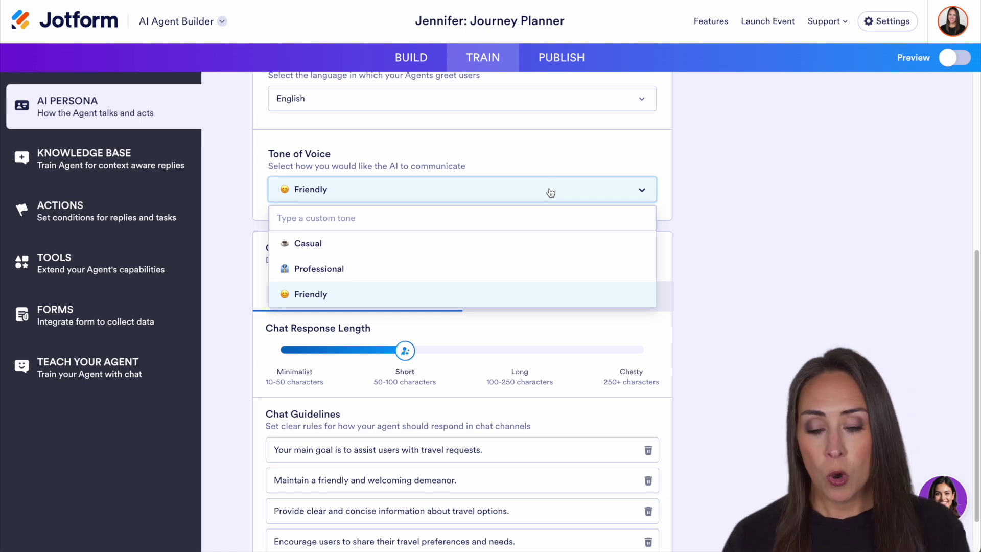
pyautogui.click(722, 200)
pyautogui.scroll(-1, 734, 275)
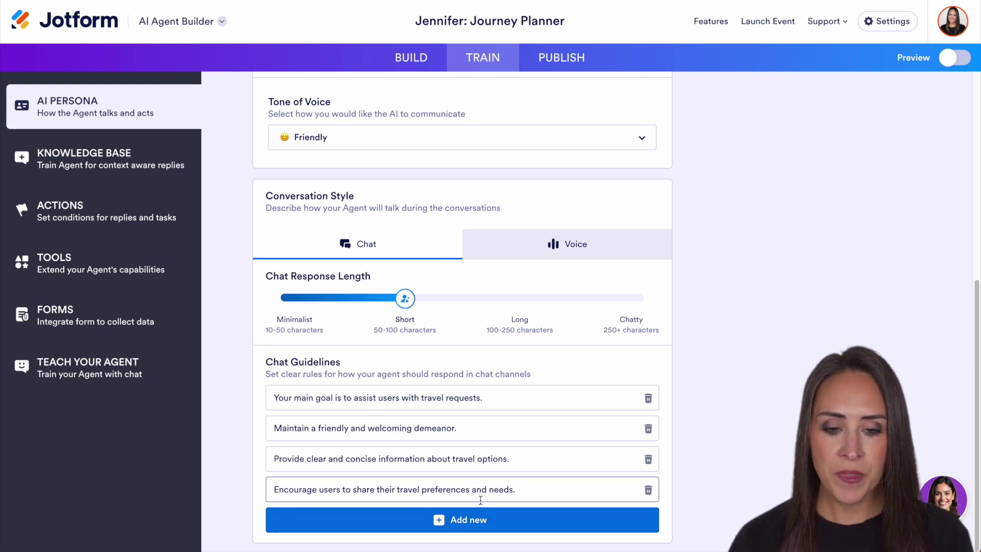
# - Filter the agent voice choices to American, Female, Middle-Aged
pyautogui.click(598, 252)
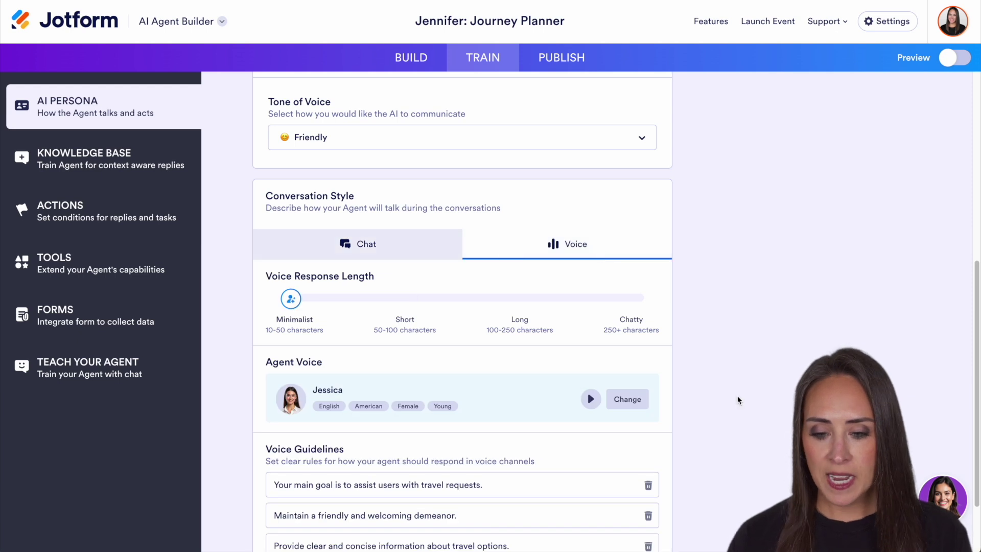
pyautogui.scroll(-2, 738, 400)
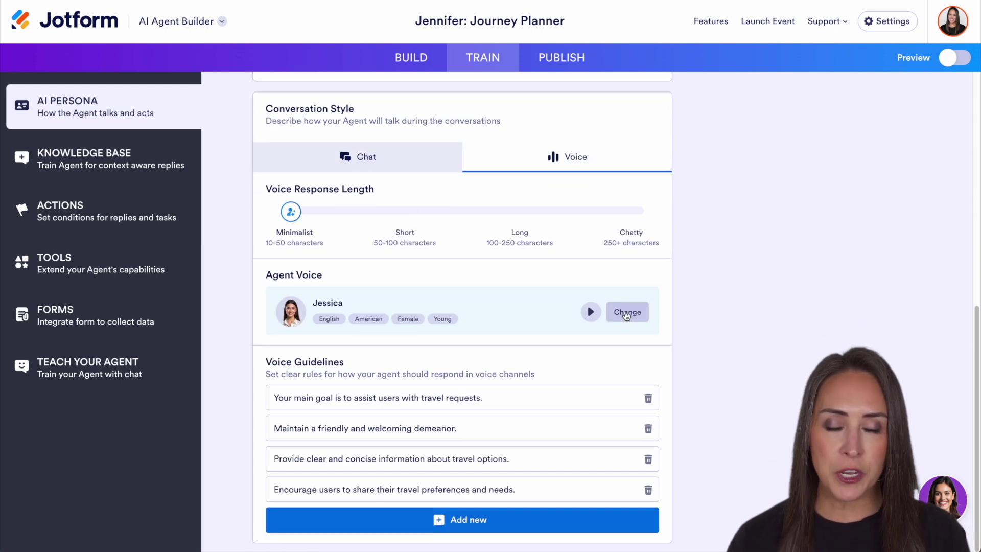
pyautogui.click(627, 314)
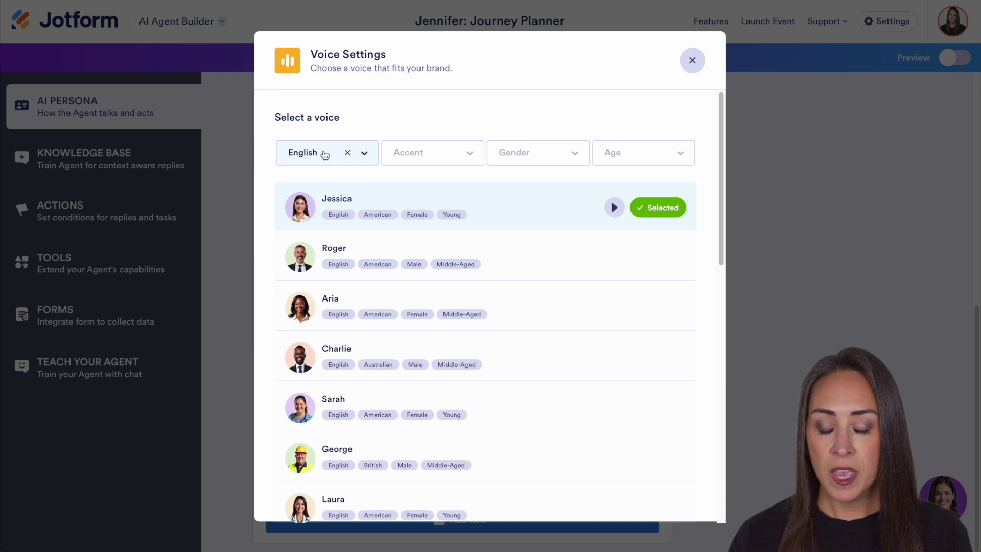
pyautogui.click(465, 156)
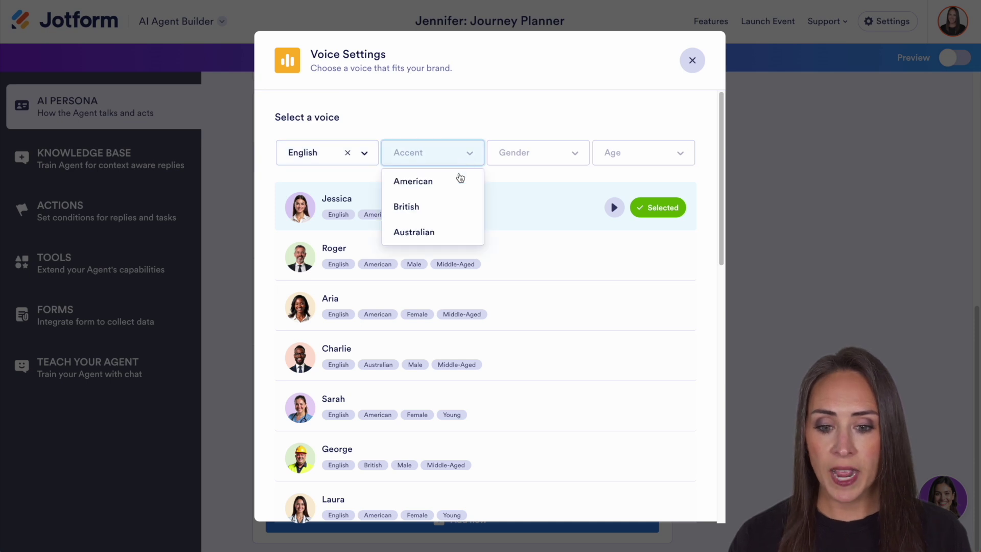
pyautogui.click(460, 181)
pyautogui.click(562, 155)
pyautogui.click(532, 203)
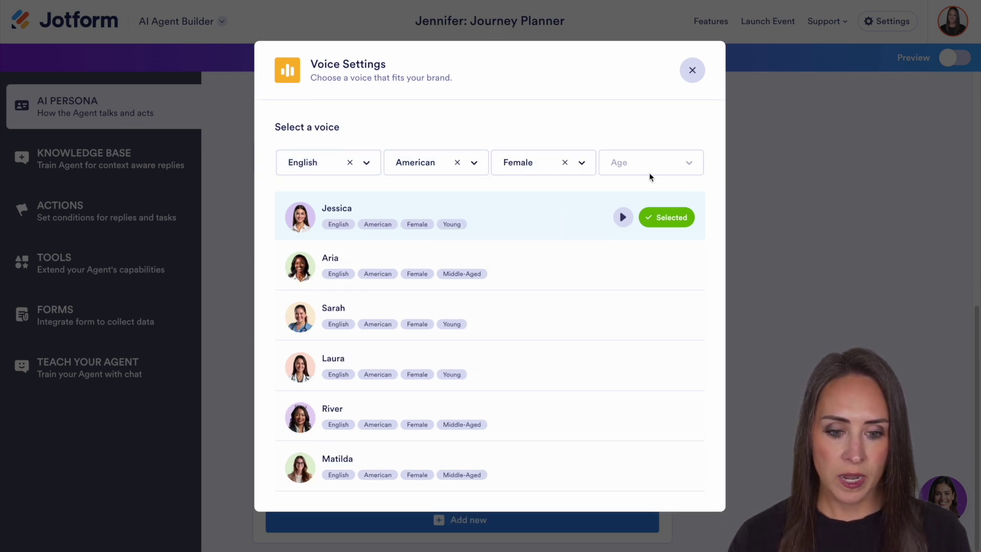
pyautogui.click(680, 168)
pyautogui.click(653, 213)
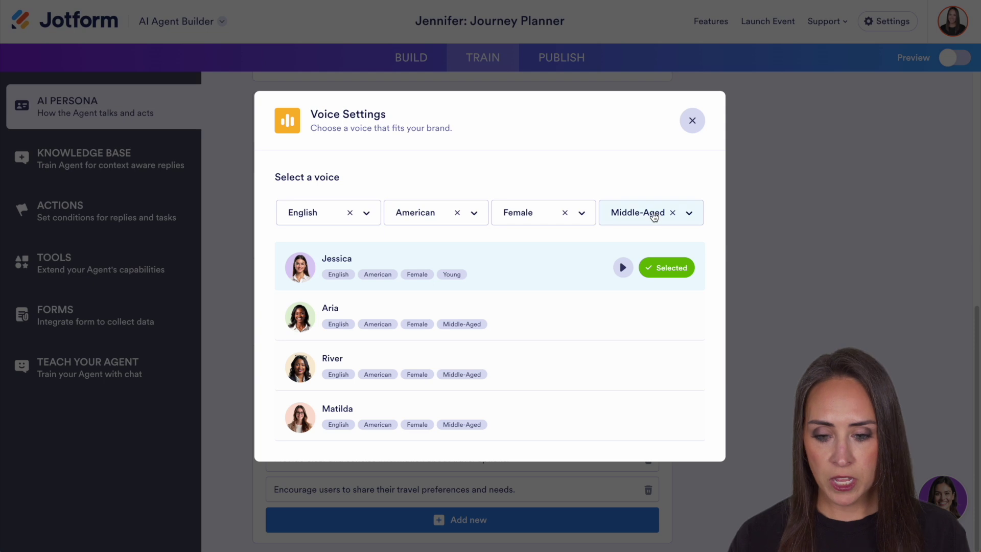
# - Preview Matilda's voice, use it as the agent's voice, then go to Actions
pyautogui.click(641, 418)
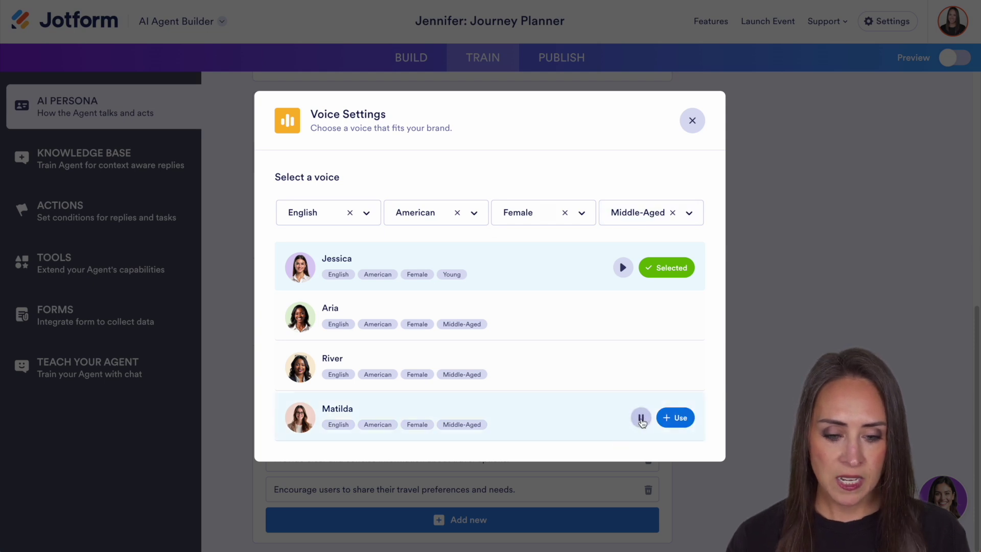
pyautogui.click(641, 418)
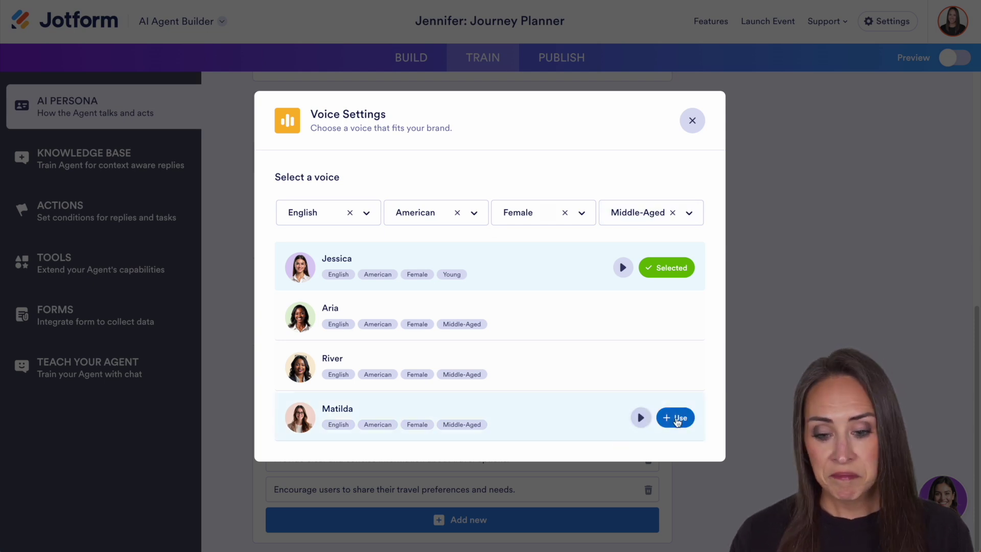
pyautogui.click(675, 418)
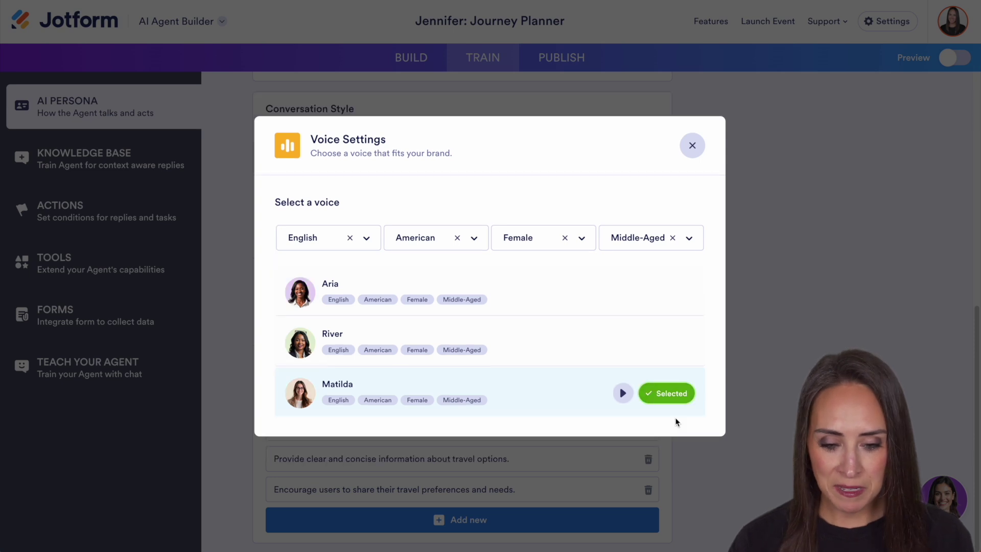
pyautogui.click(692, 146)
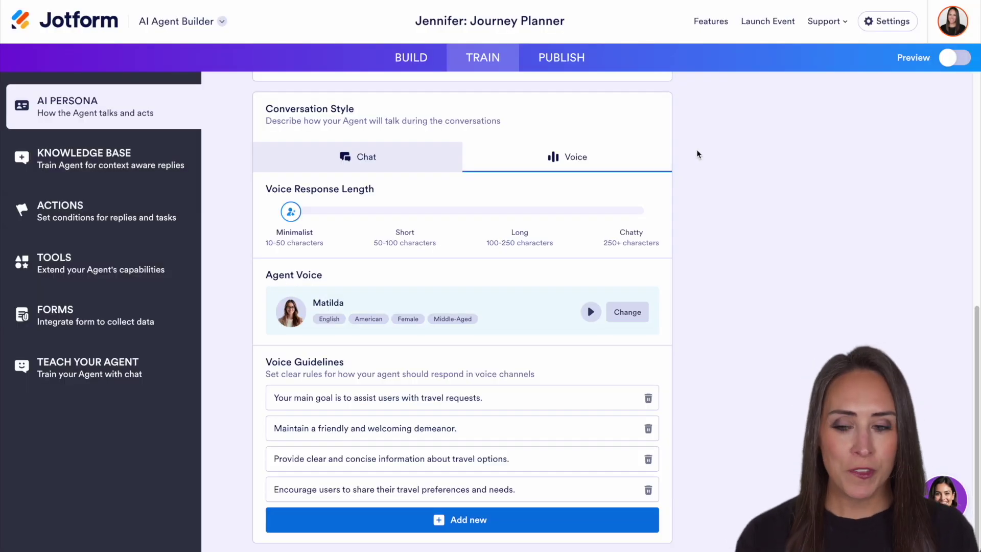
pyautogui.click(70, 214)
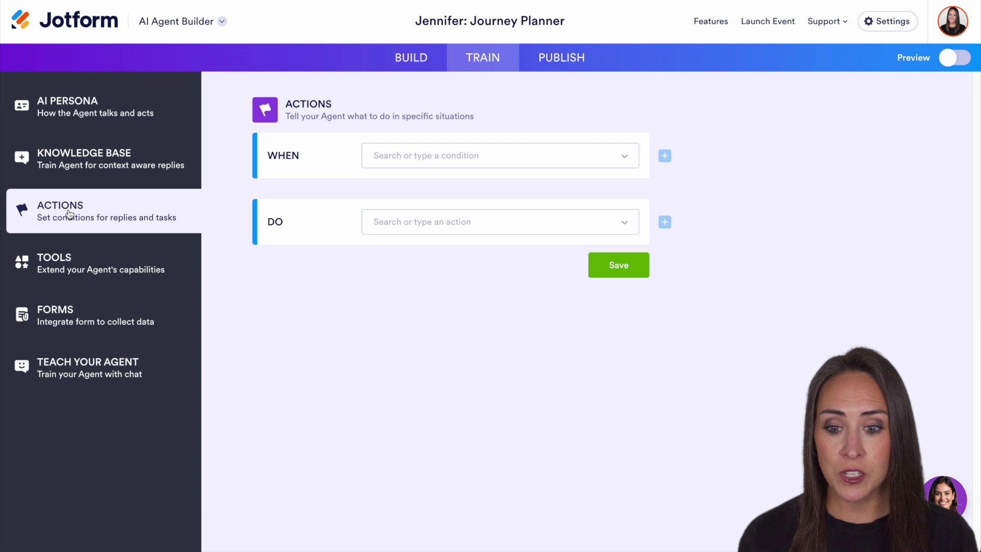
# - Preview the WHEN condition and DO task dropdowns, then move to the Tools page
pyautogui.click(377, 162)
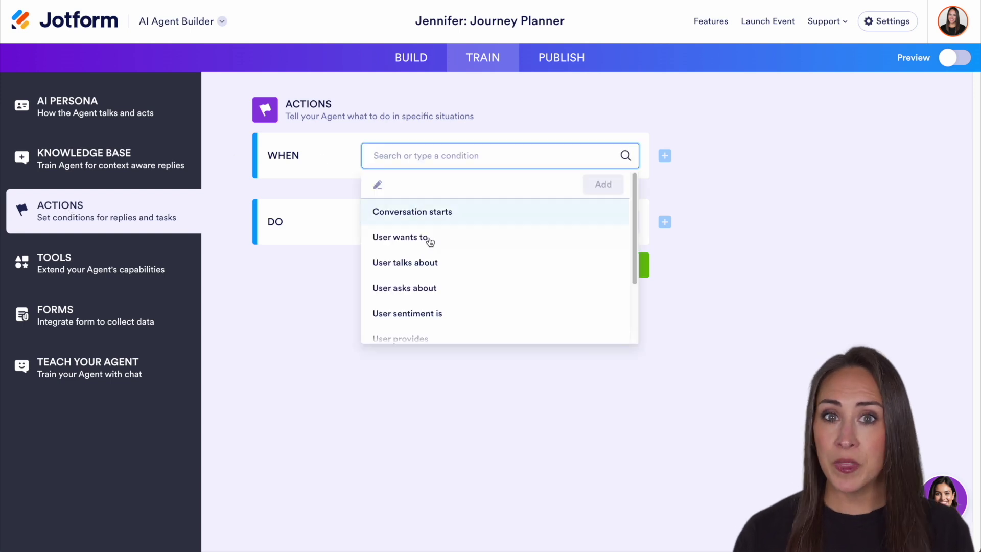
pyautogui.click(305, 338)
pyautogui.click(419, 219)
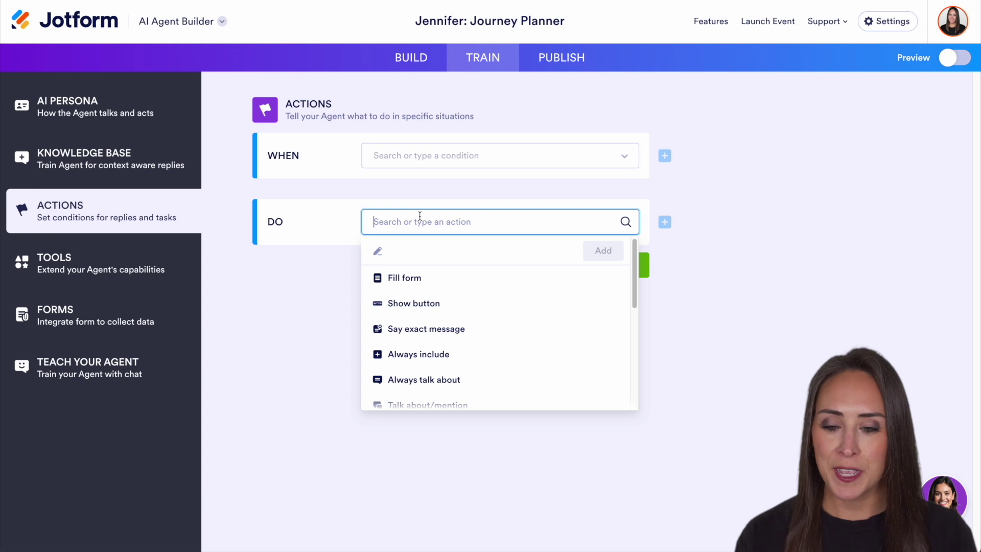
pyautogui.click(65, 271)
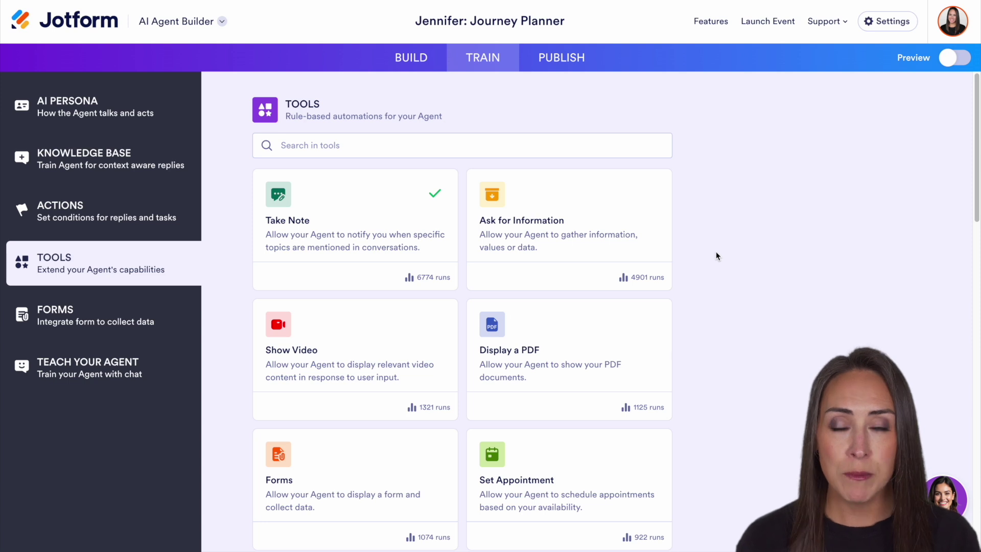
# - Scroll through every Tools card, then view the Forms page with Travel Request connected
pyautogui.scroll(-4, 726, 264)
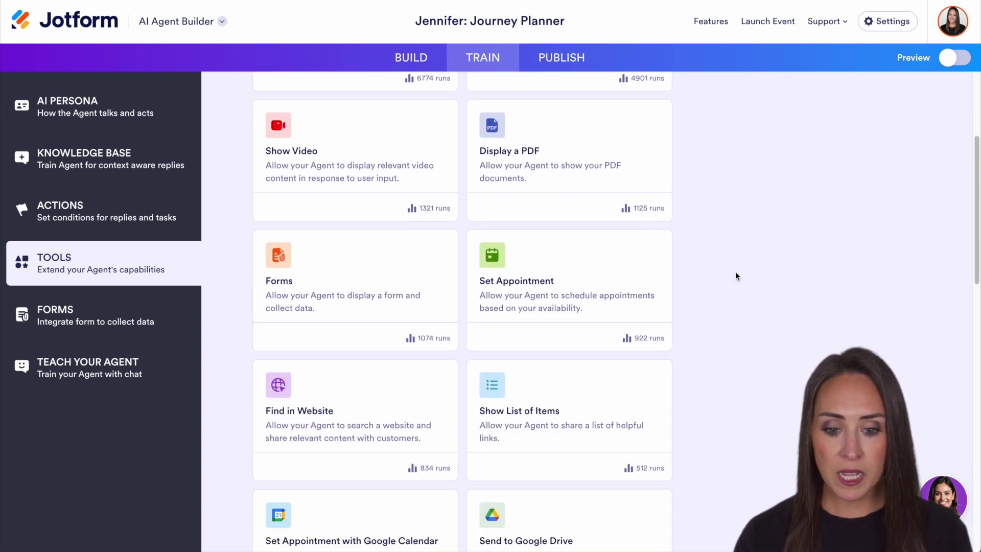
pyautogui.scroll(-3, 736, 276)
pyautogui.scroll(-3, 695, 197)
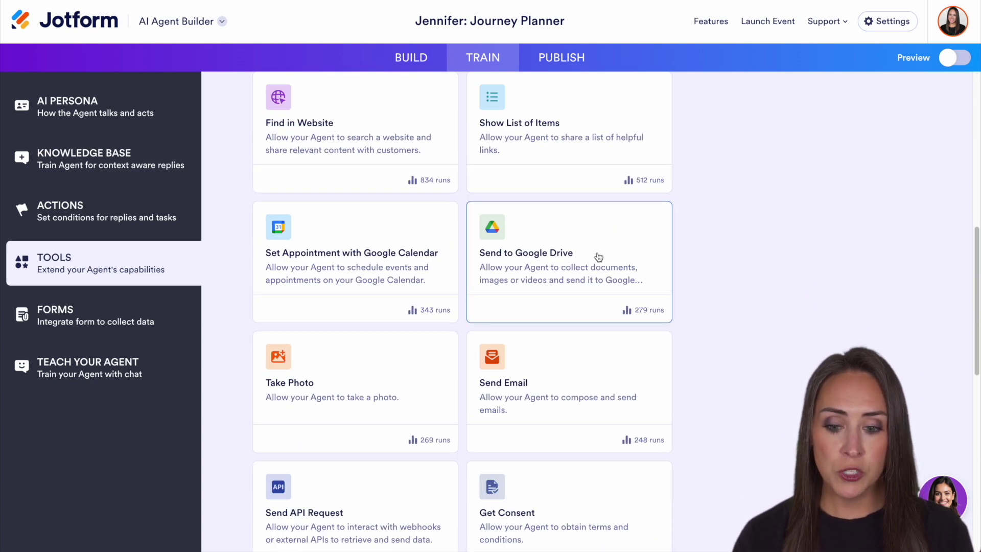
pyautogui.scroll(-7, 756, 260)
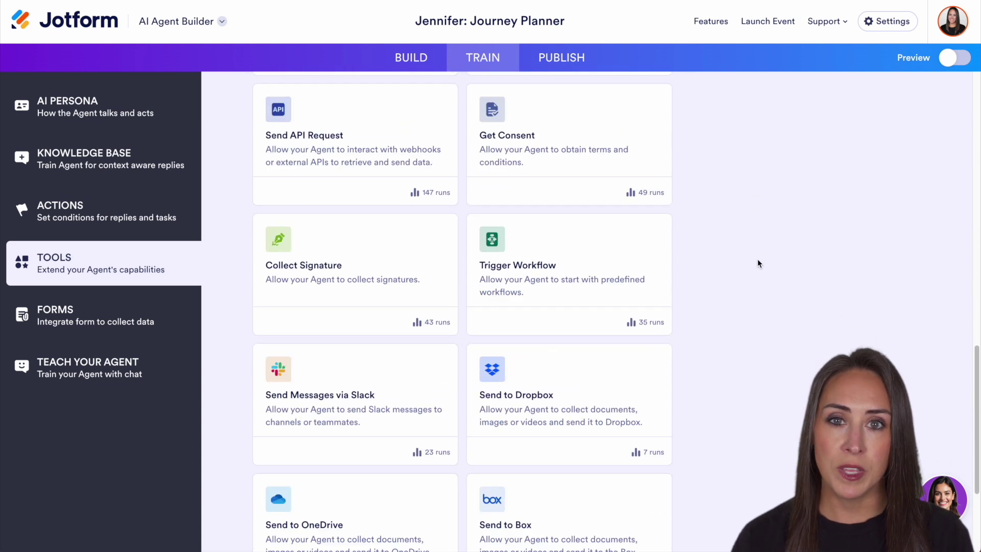
pyautogui.scroll(-4, 759, 263)
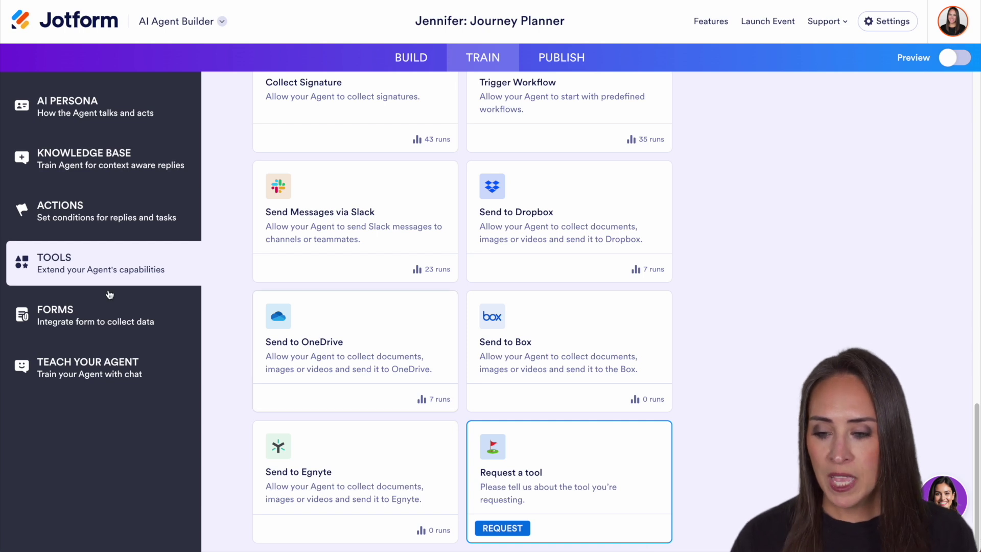
pyautogui.click(56, 312)
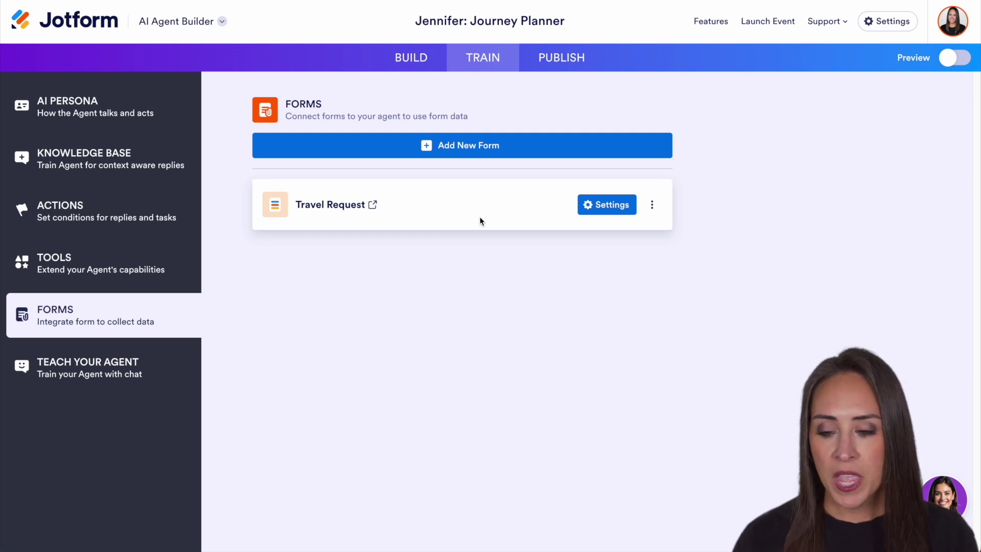
# - Go to Teach Your Agent to load Jennifer's training chat
pyautogui.click(83, 362)
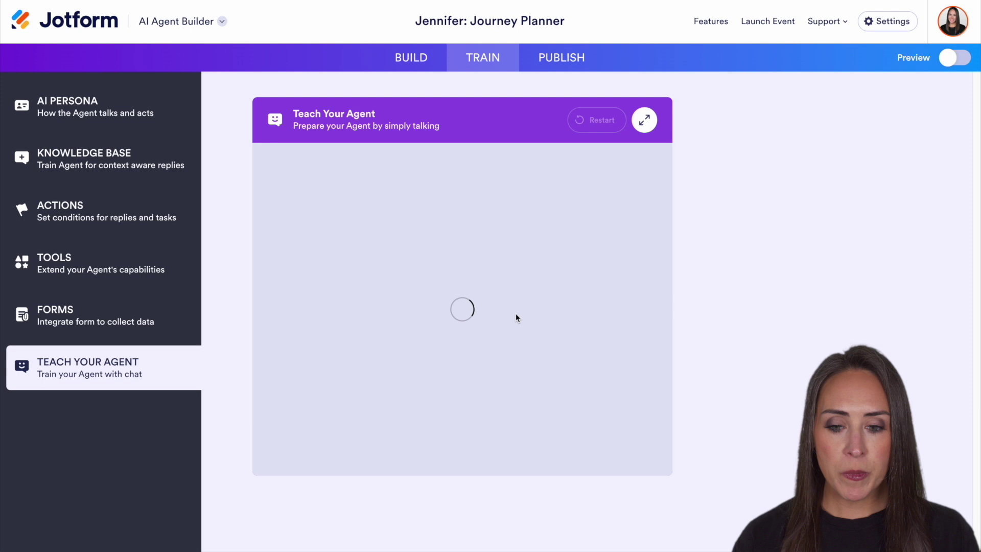
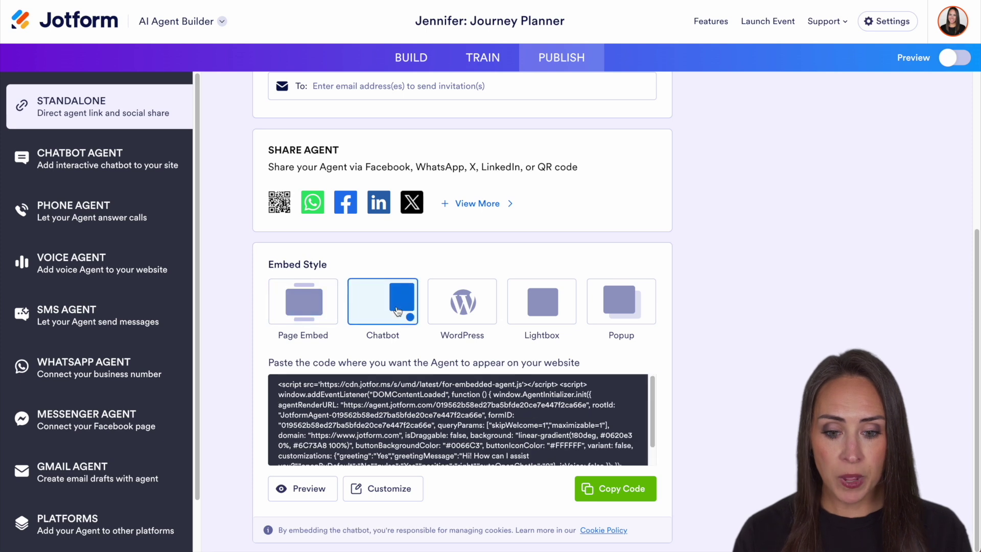
# - Compare the WordPress, Lightbox and Popup embed codes, then open Chatbot Agent publishing settings
pyautogui.click(455, 305)
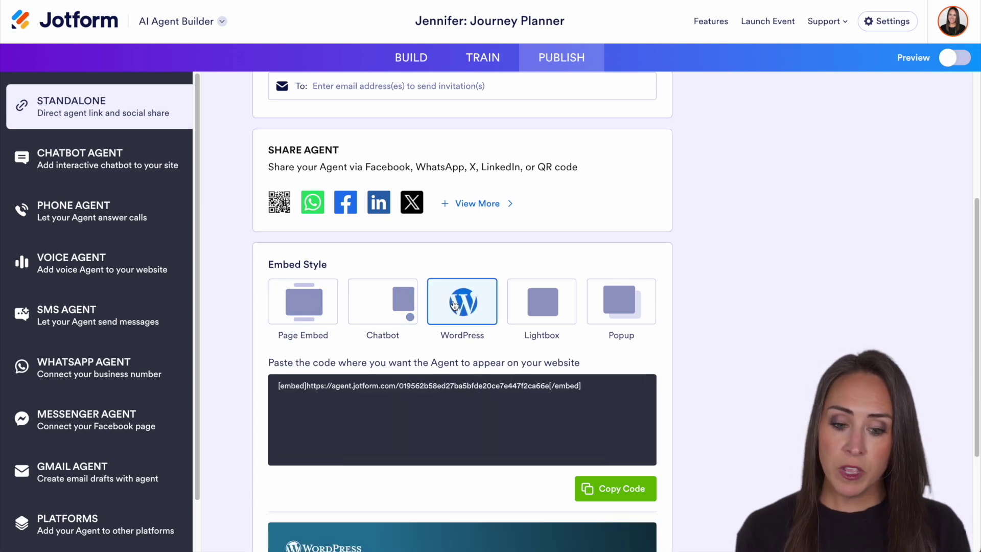
pyautogui.click(542, 302)
pyautogui.click(621, 302)
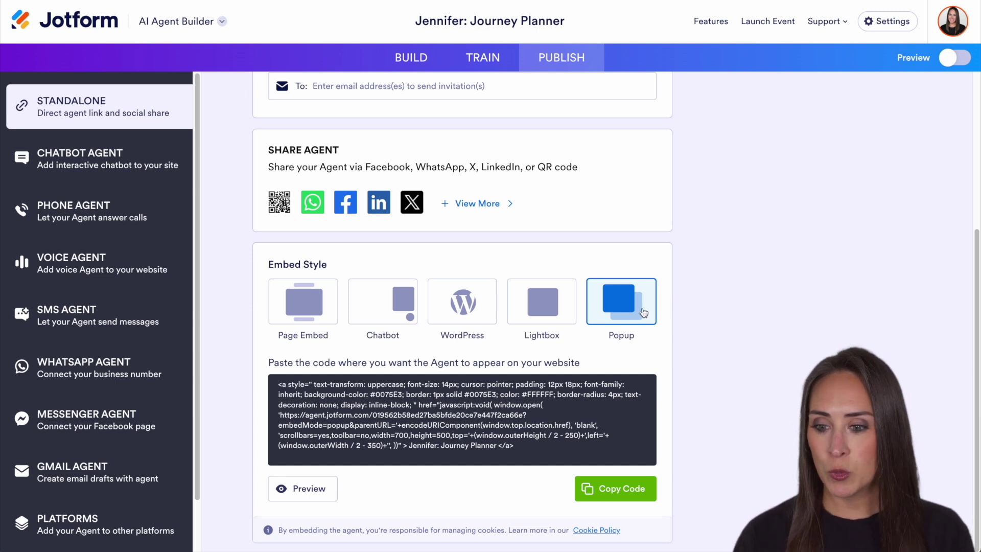
pyautogui.click(62, 161)
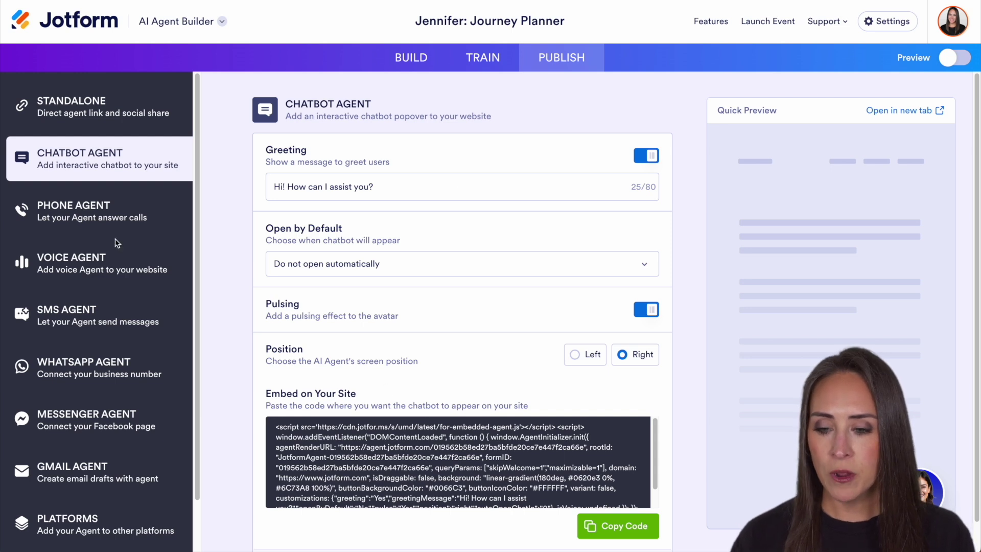
# - Browse the Phone and Voice Agent pages and voice list, then open the SMS Agent page
pyautogui.click(85, 213)
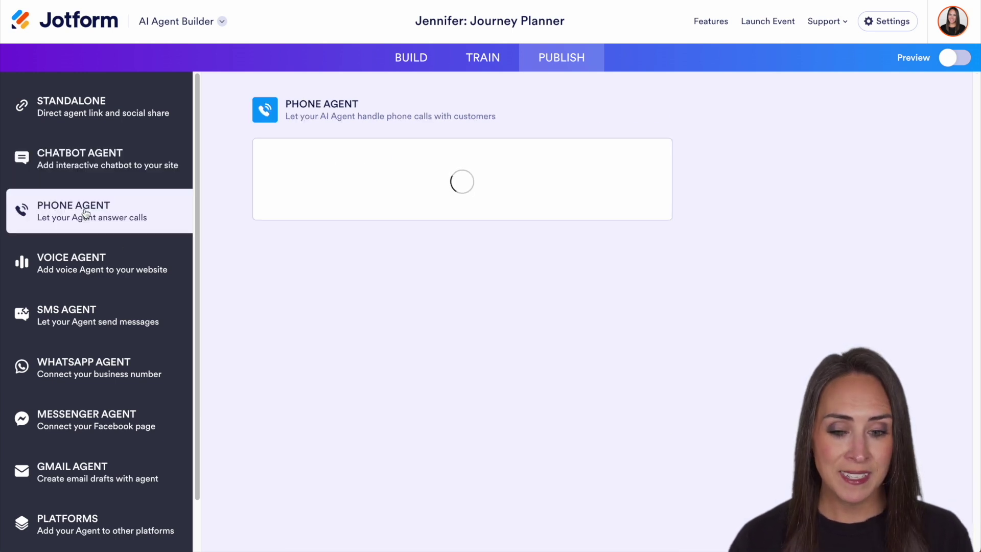
pyautogui.click(100, 280)
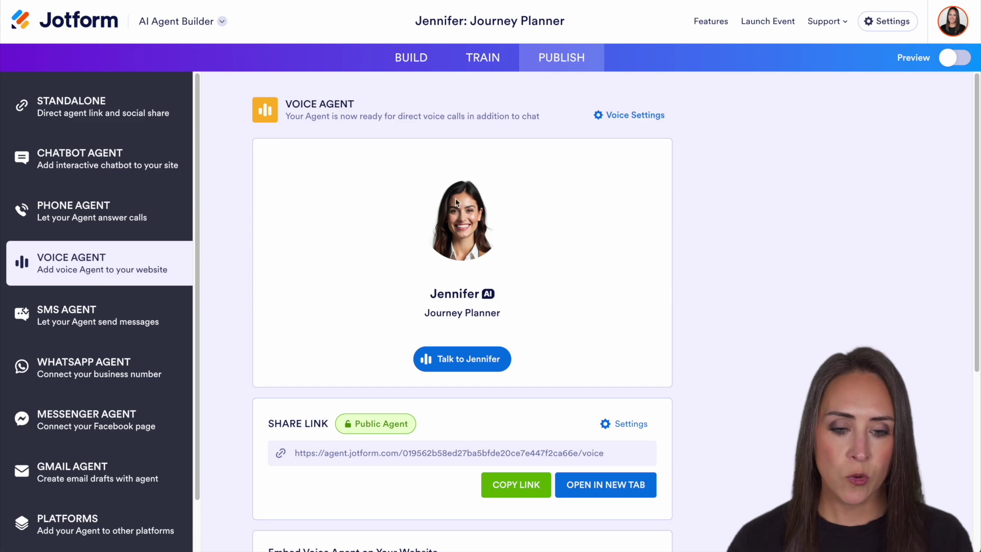
pyautogui.click(635, 115)
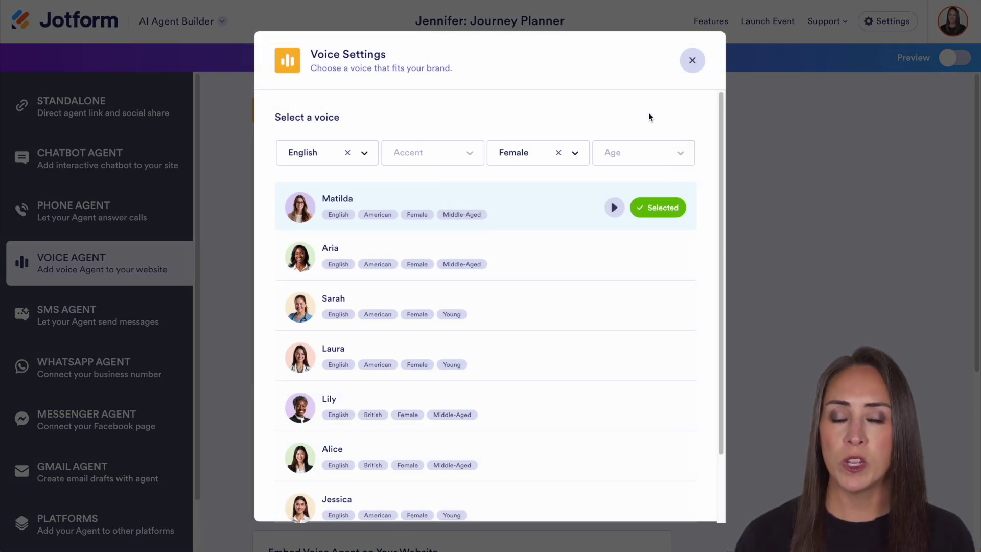
pyautogui.click(693, 61)
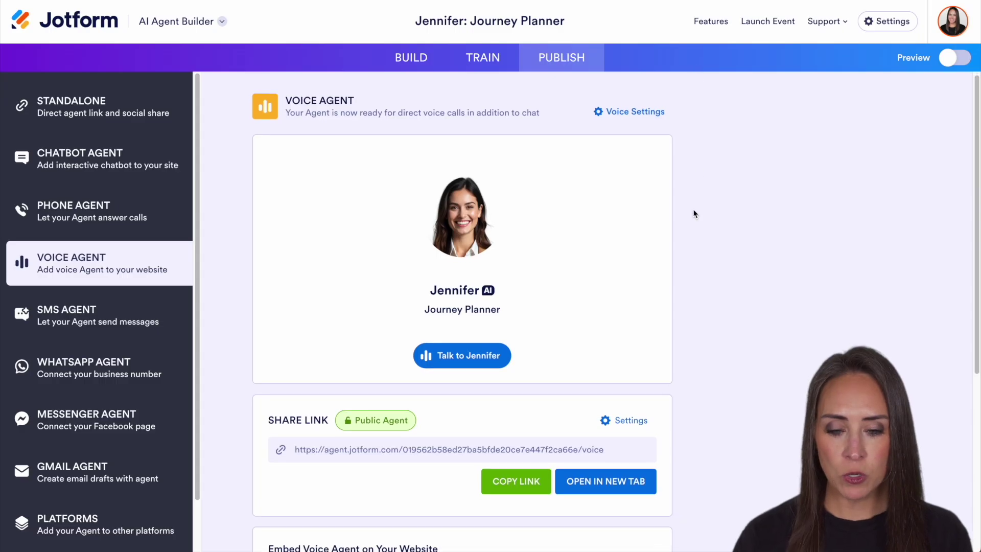
pyautogui.scroll(-5, 694, 213)
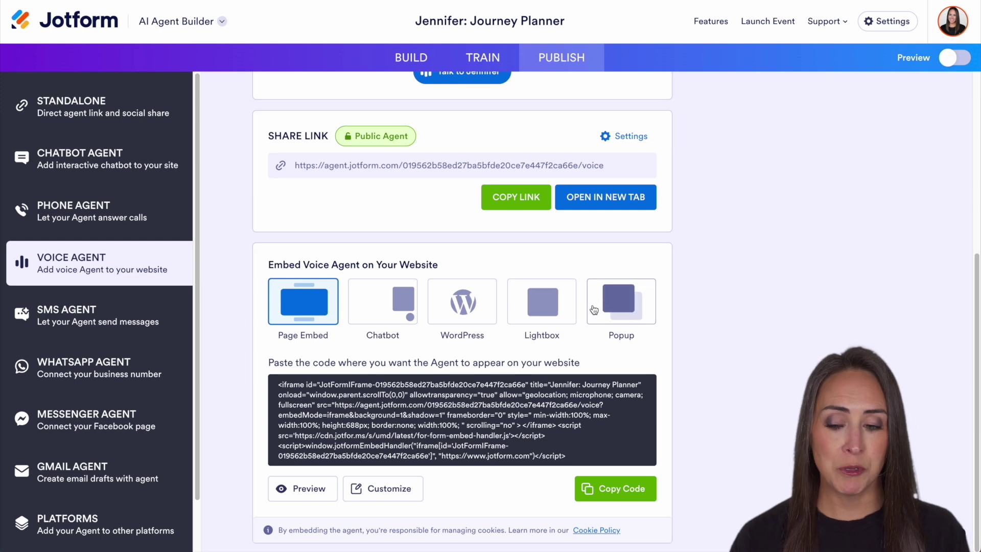
pyautogui.click(72, 312)
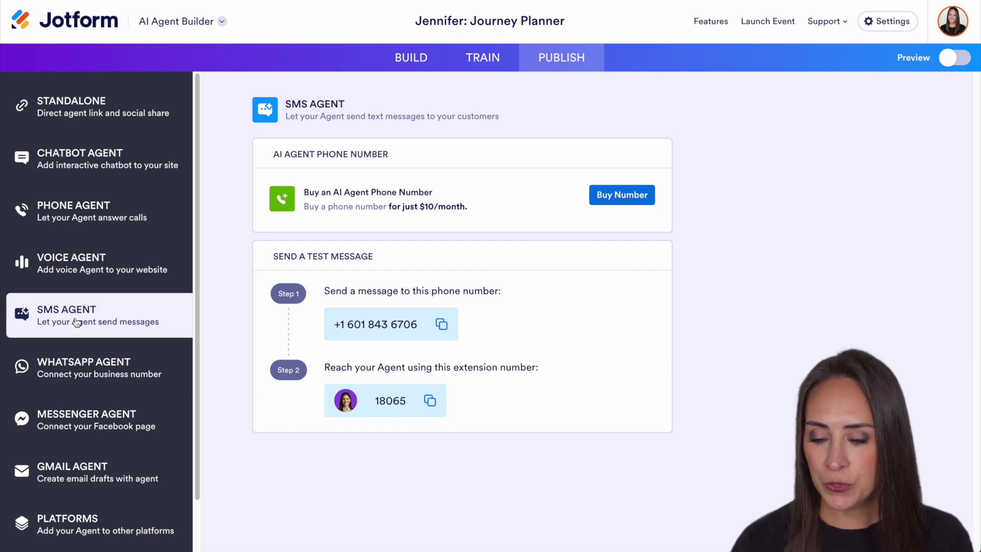
# - Browse the WhatsApp, Messenger, Gmail and Platforms publishing pages, then open Agent App
pyautogui.click(96, 373)
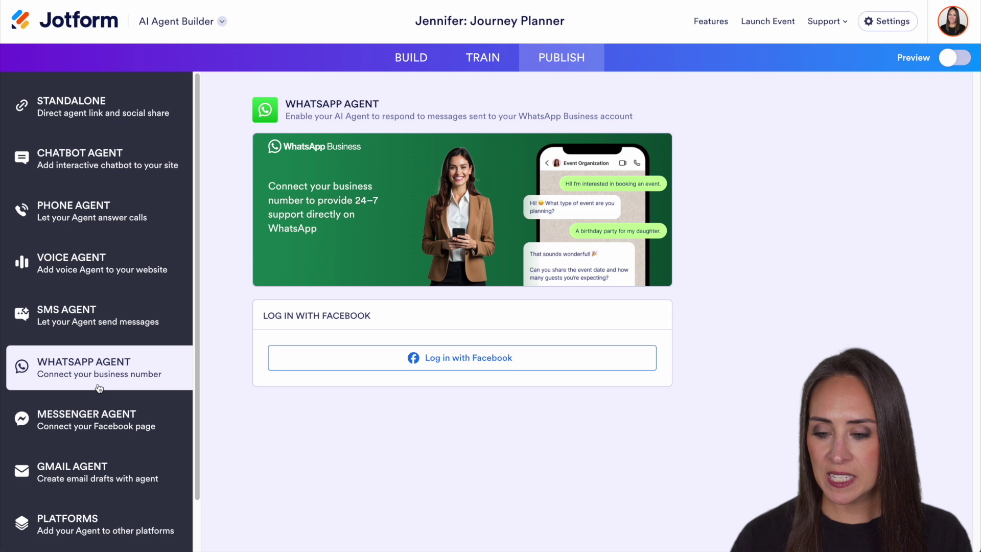
pyautogui.click(107, 428)
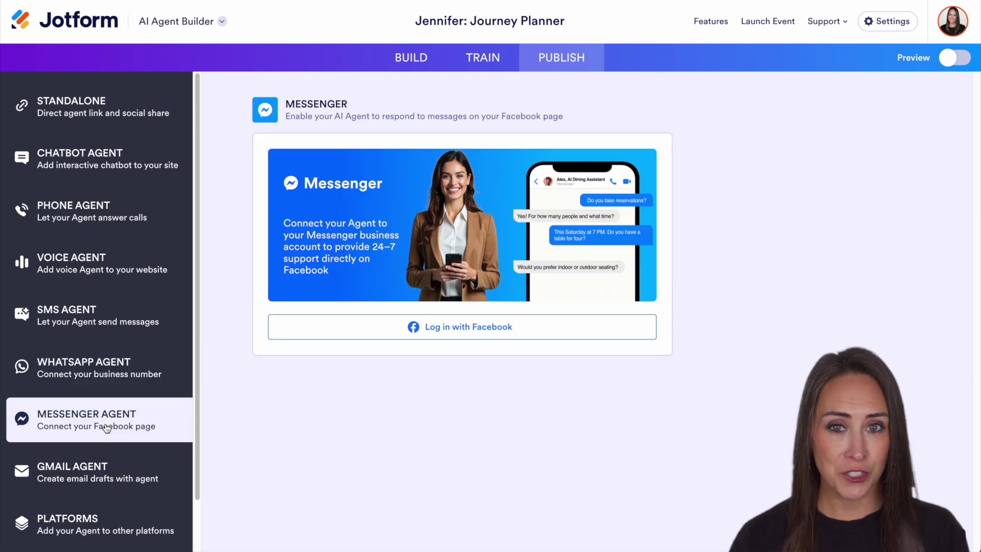
pyautogui.scroll(-1, 107, 428)
pyautogui.click(124, 422)
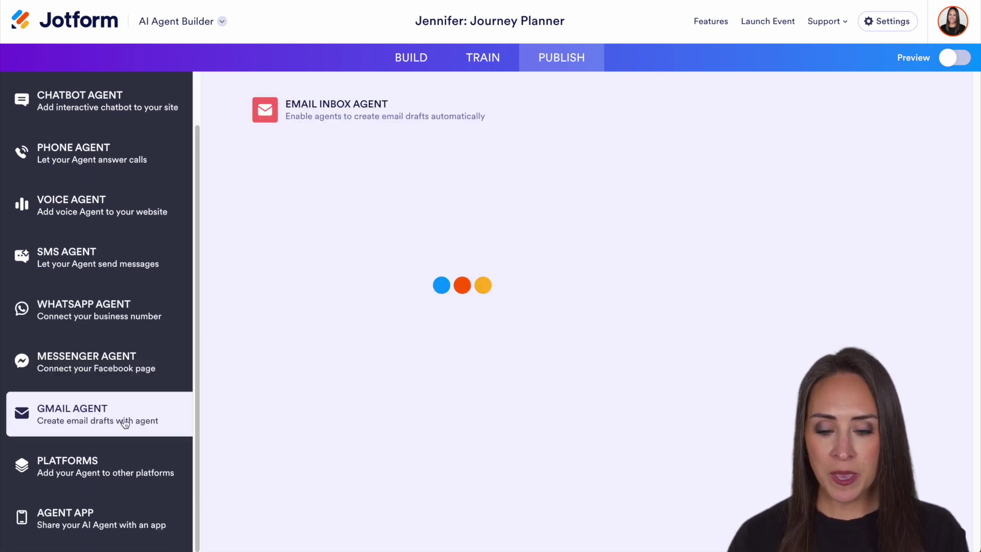
pyautogui.click(96, 463)
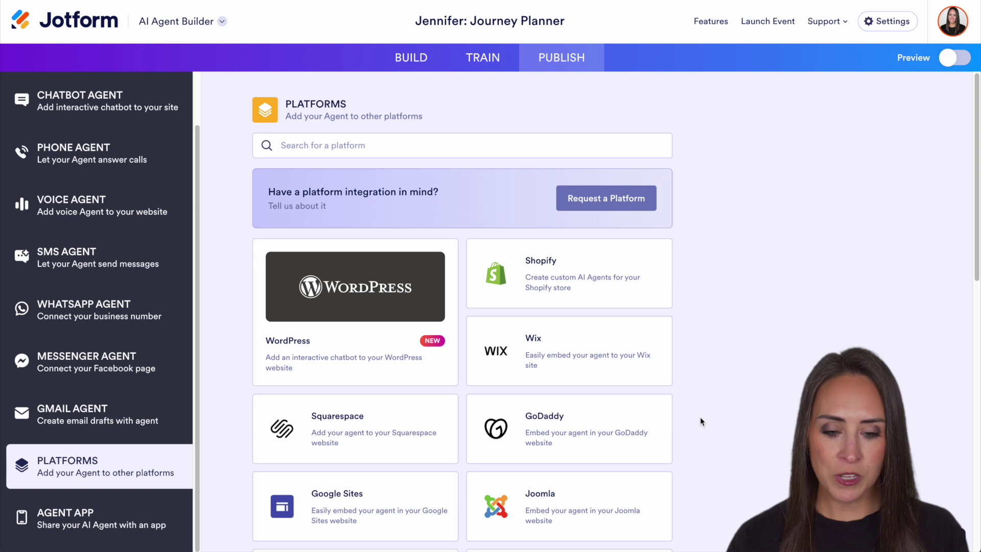
pyautogui.scroll(-1, 751, 418)
pyautogui.scroll(-10, 751, 419)
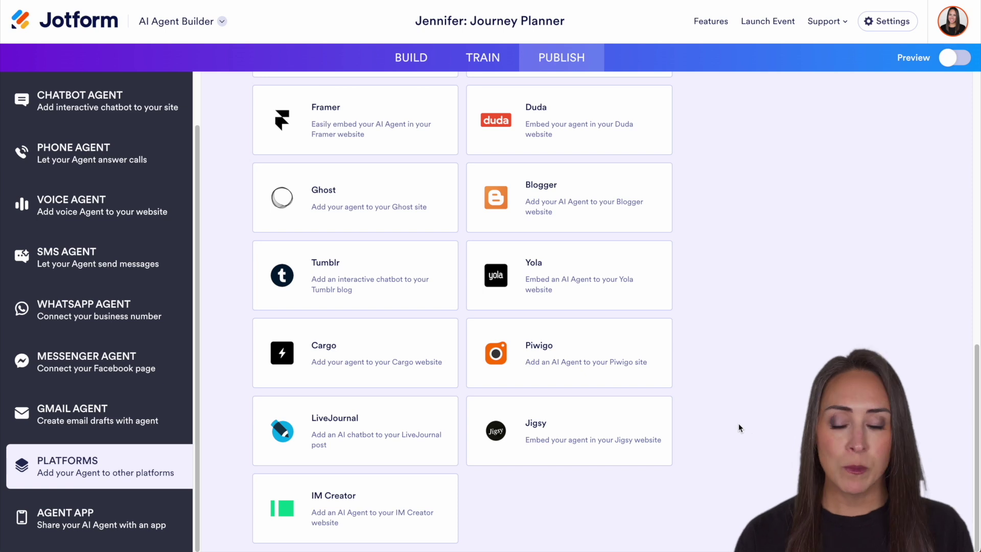
pyautogui.click(76, 521)
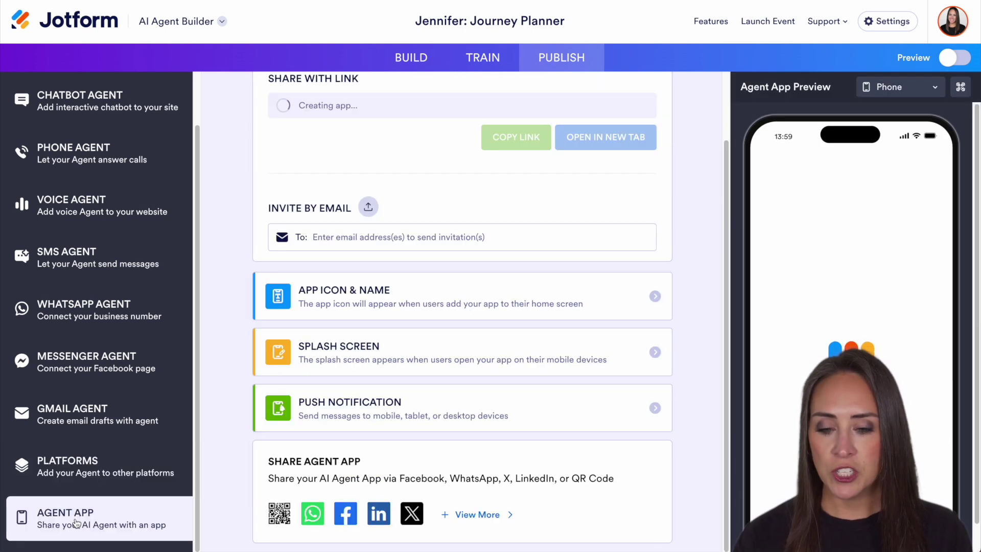
# - Look over the agent app's App Icon & Name and Splash Screen settings
pyautogui.click(555, 291)
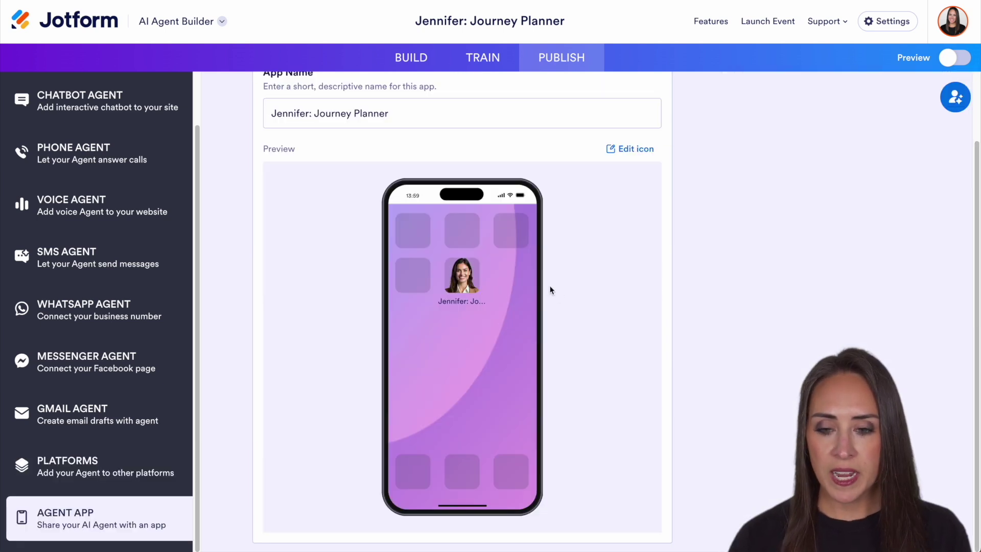
pyautogui.scroll(2, 350, 197)
pyautogui.click(240, 111)
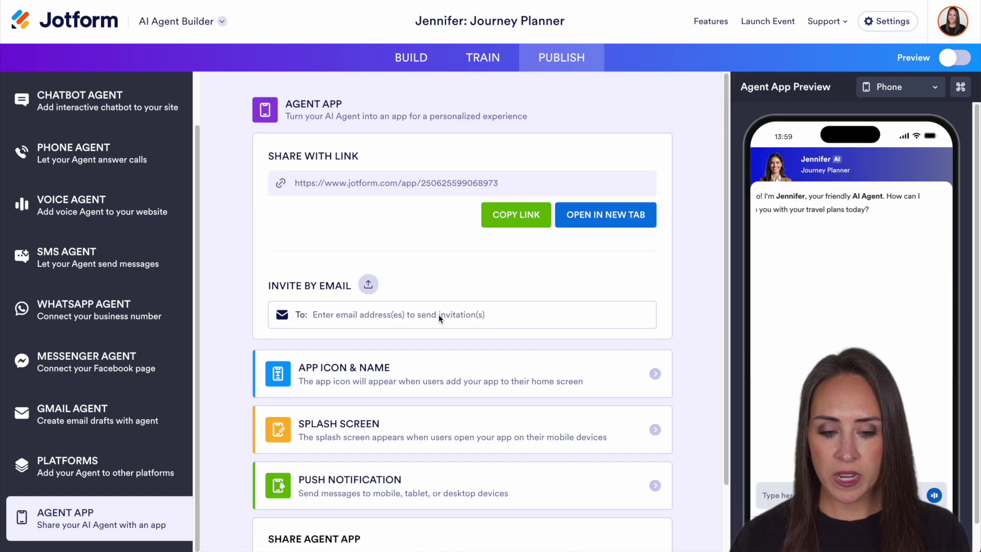
pyautogui.click(657, 429)
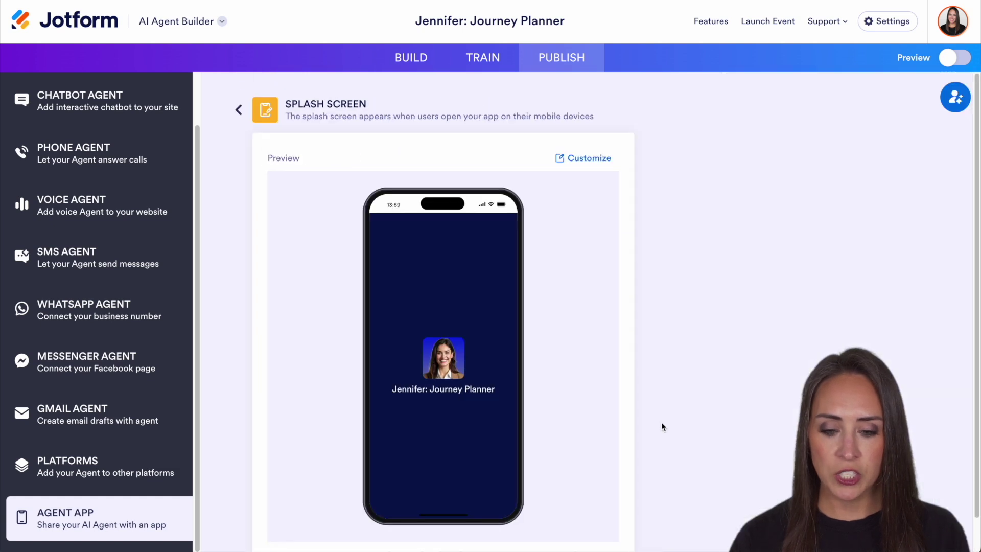
pyautogui.click(239, 110)
pyautogui.scroll(-2, 575, 306)
# - Turn push notifications ON for the agent app and return to the overview
pyautogui.click(608, 470)
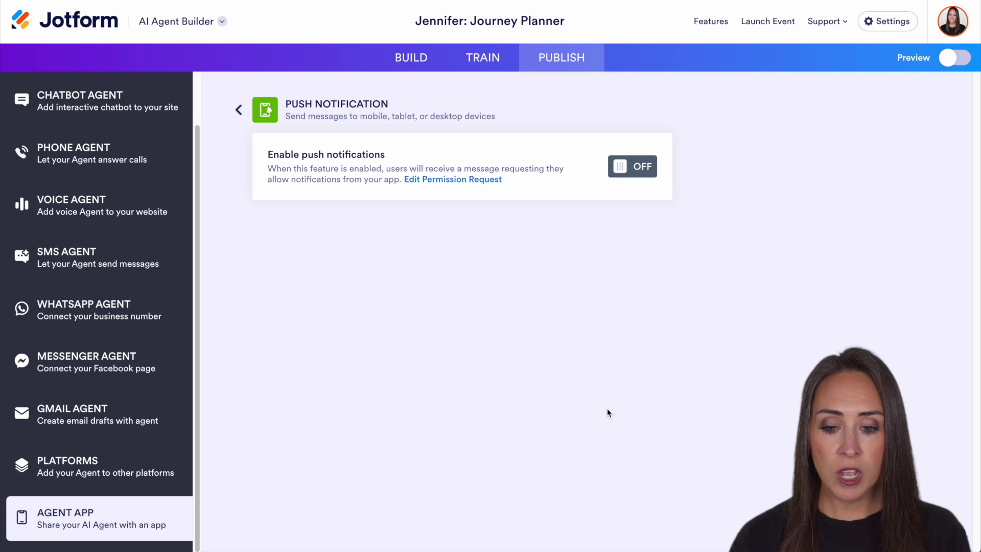
pyautogui.click(632, 167)
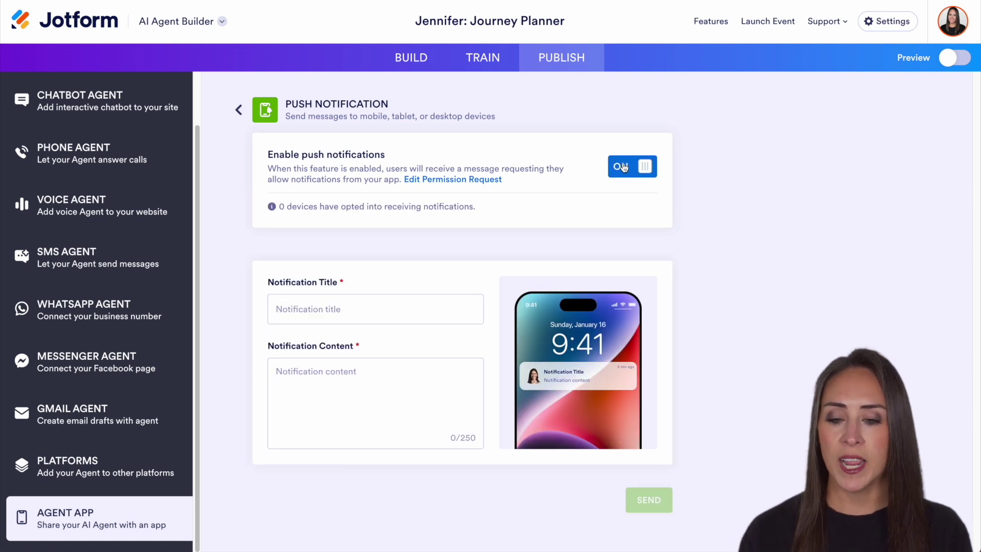
pyautogui.click(236, 112)
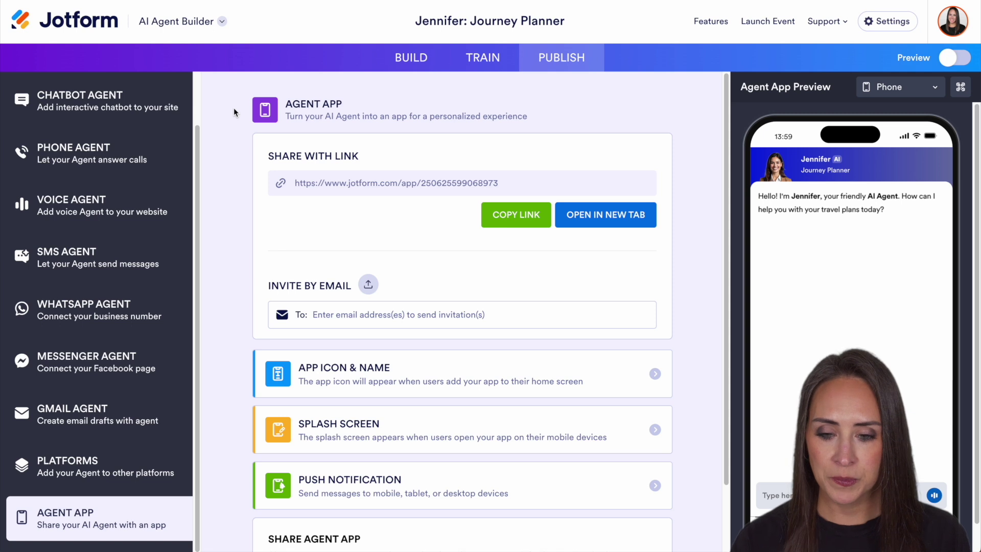
# - In the preview, request travel arrangements and give the traveller's name, e-mail and phone number
pyautogui.click(954, 59)
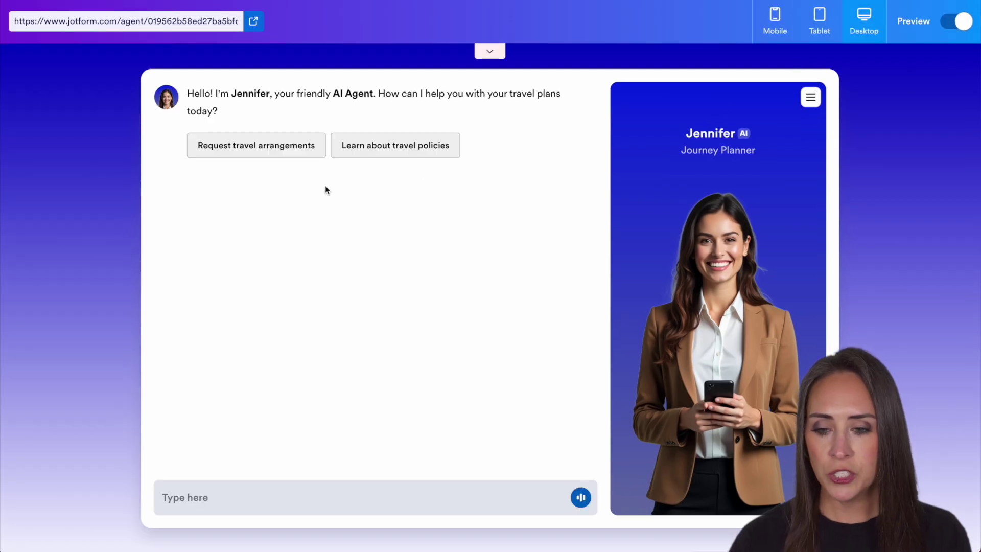
pyautogui.click(228, 148)
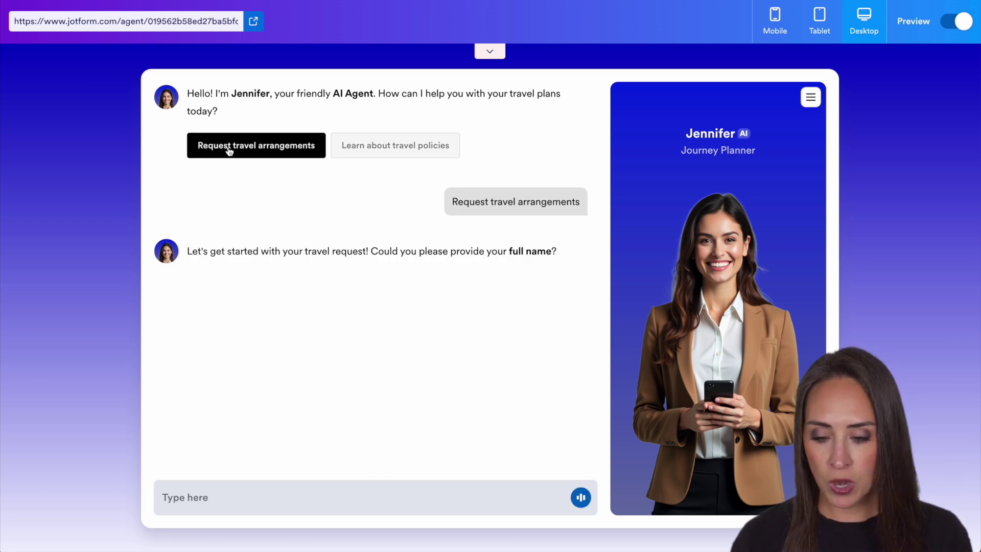
pyautogui.write('Smith')
pyautogui.press('Return')
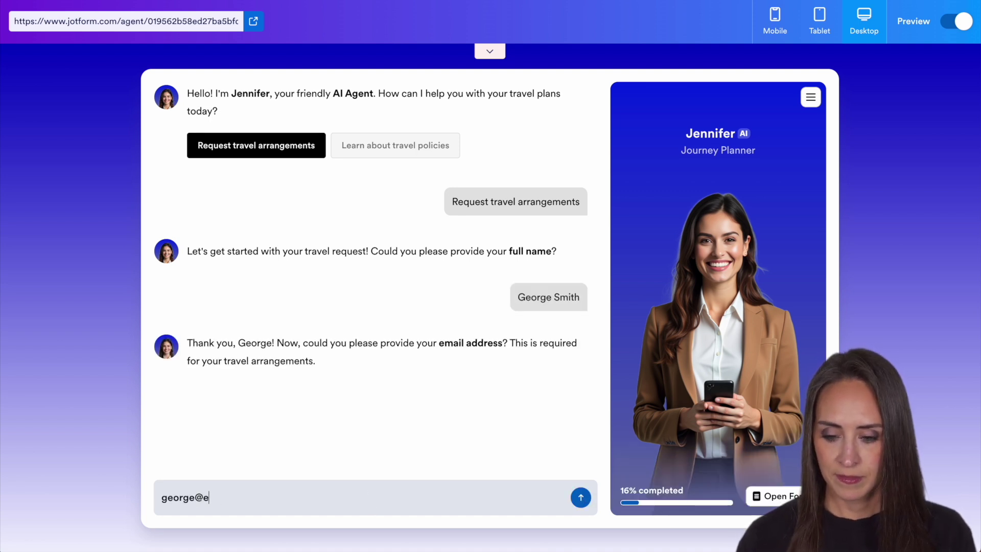
pyautogui.write('george@example.com')
pyautogui.press('Return')
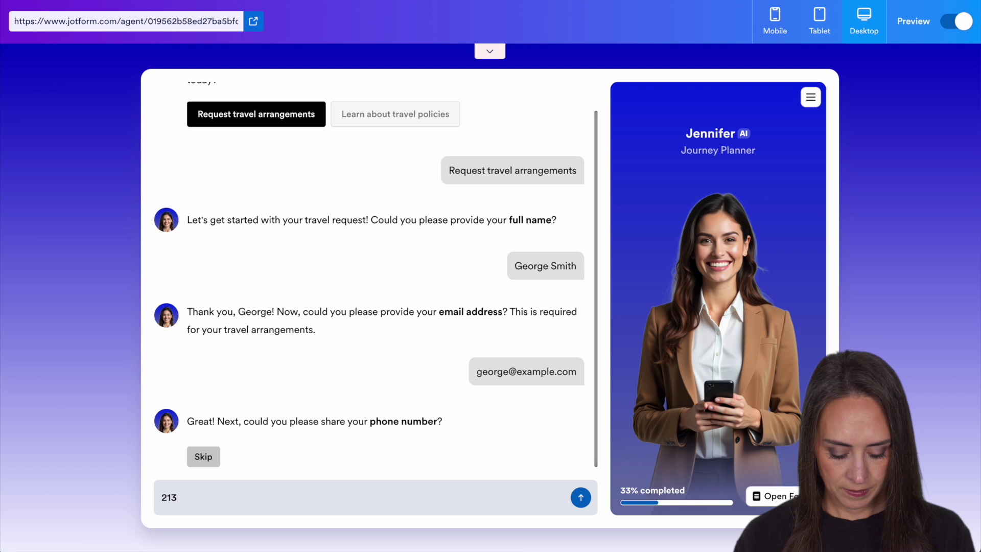
pyautogui.press('Return')
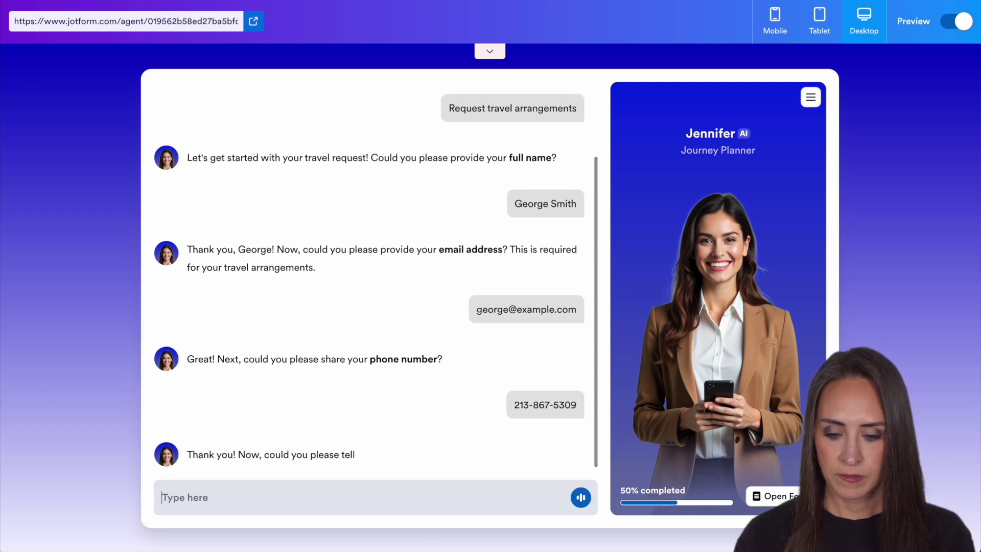
# - Answer Cancun as destination, 07/13/2025 as departure date and Flying as travel type
pyautogui.write('Cancun')
pyautogui.press('Return')
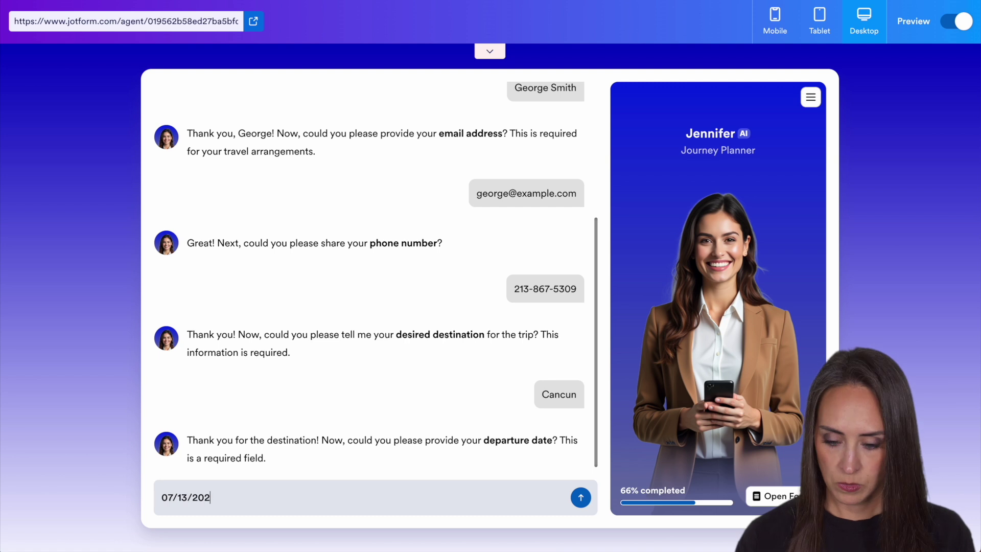
pyautogui.write('07/13/2025')
pyautogui.press('Return')
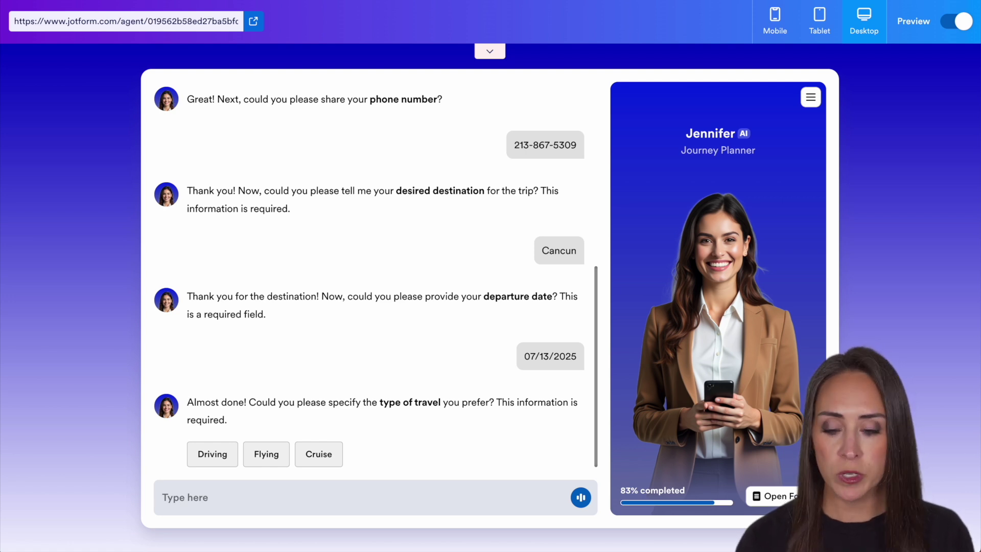
pyautogui.click(260, 456)
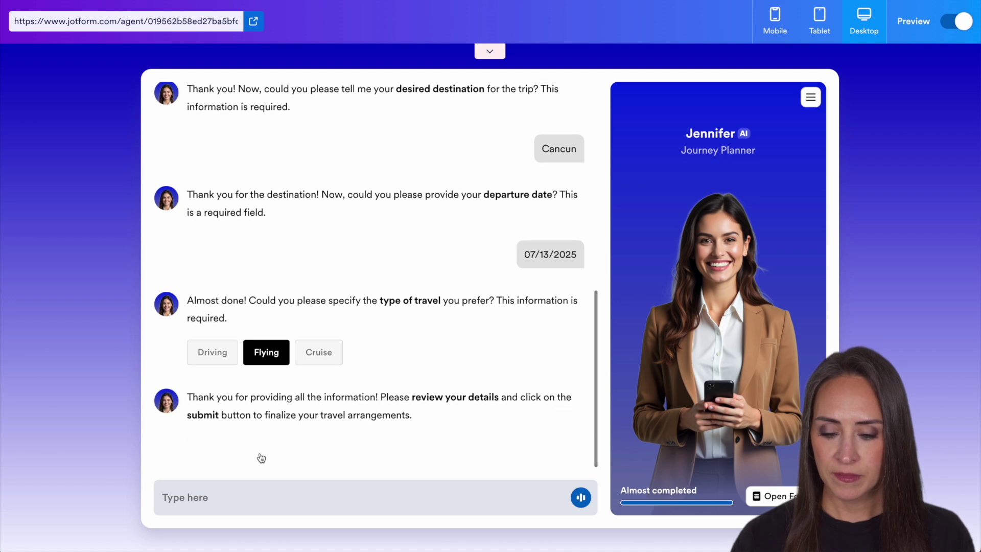
# - Review the prefilled Travel Request form, submit it, and close the preview
pyautogui.click(302, 455)
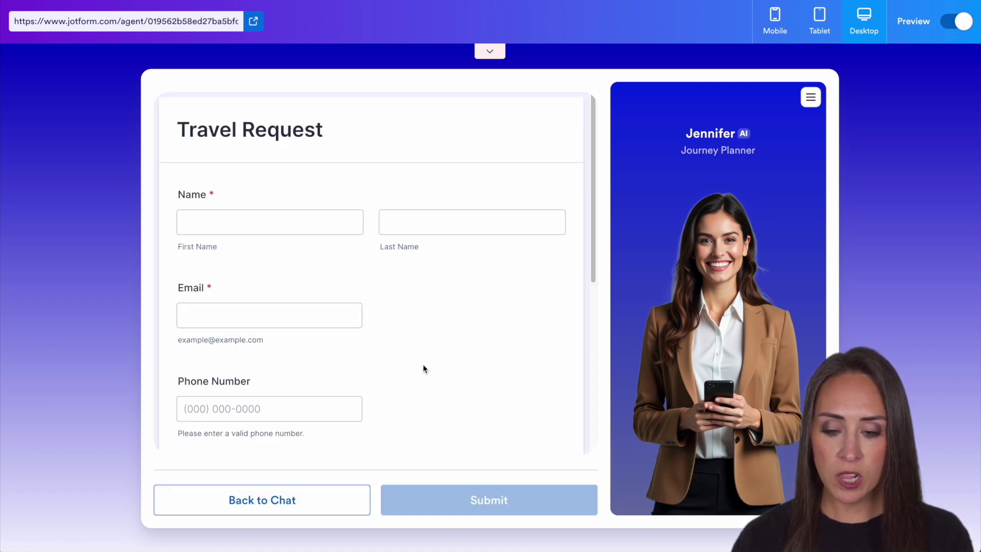
pyautogui.scroll(-5, 537, 311)
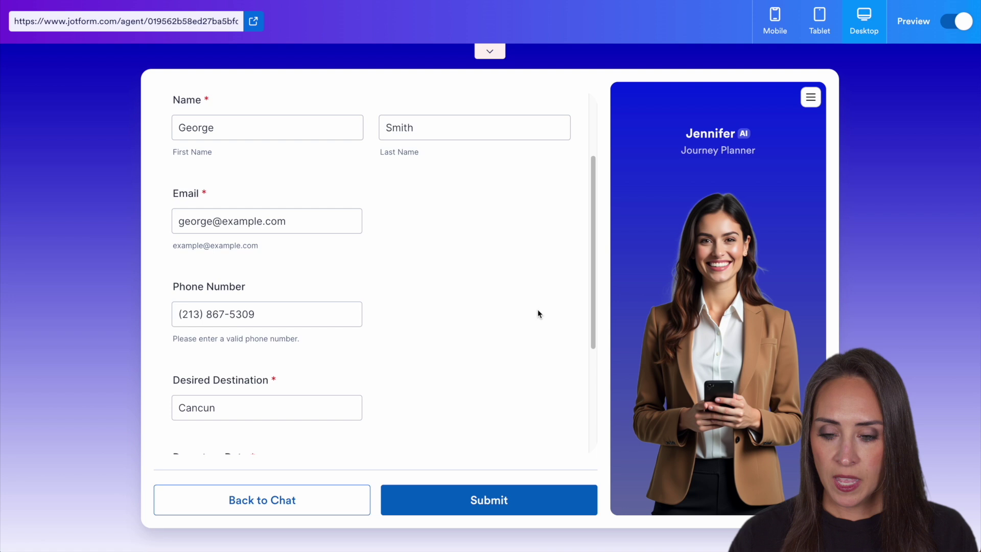
pyautogui.scroll(6, 539, 311)
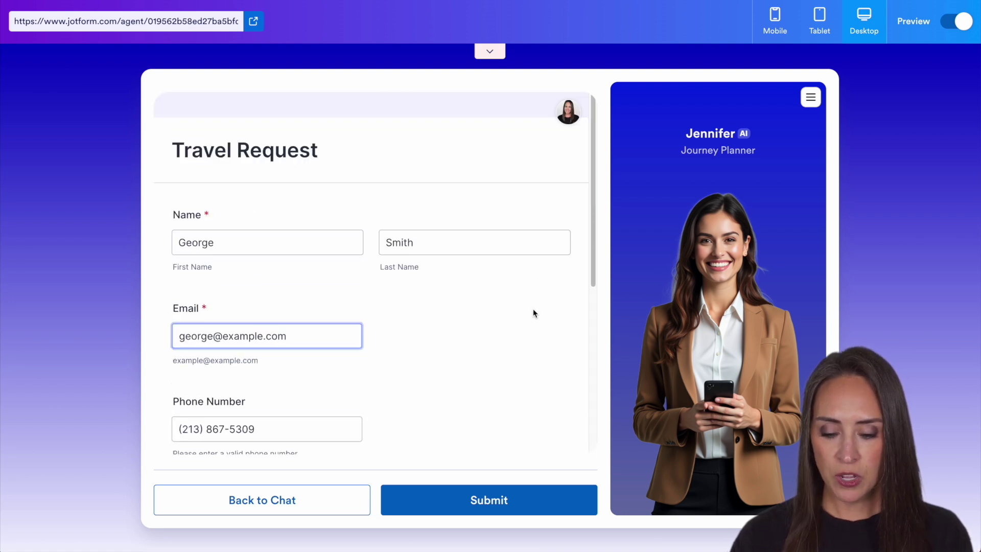
pyautogui.click(480, 499)
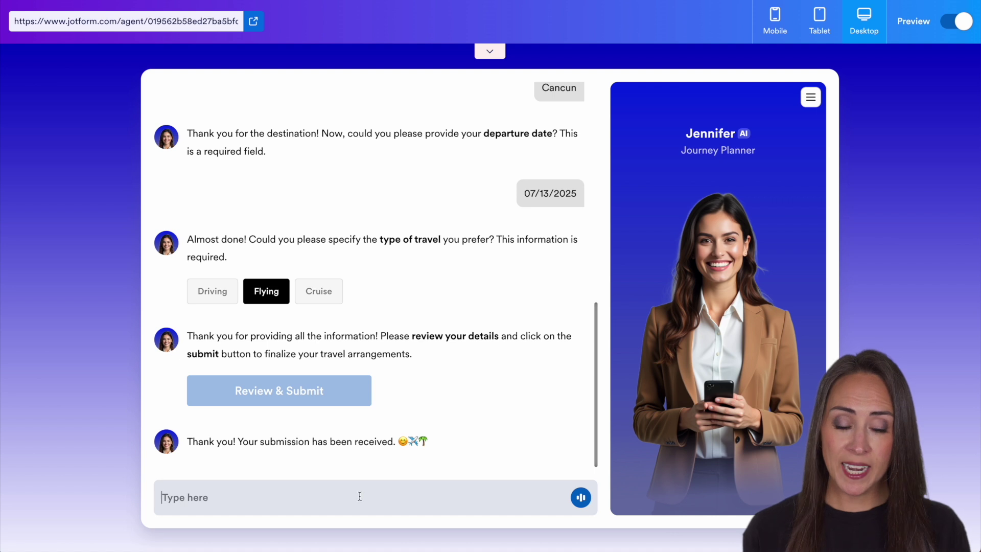
pyautogui.click(959, 23)
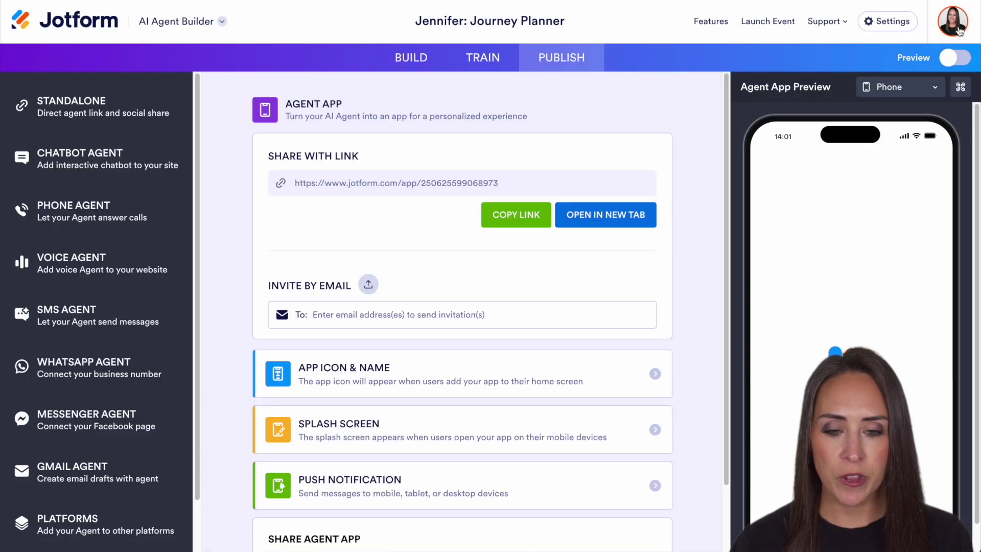
# - Open the Travel Request inbox and show the new submission's details beside its conversation
pyautogui.click(177, 23)
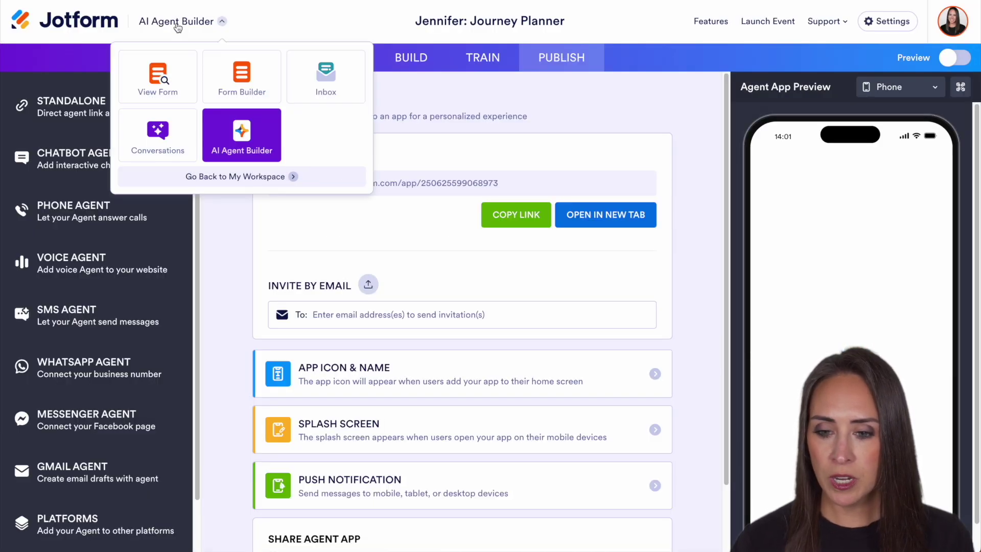
pyautogui.click(323, 77)
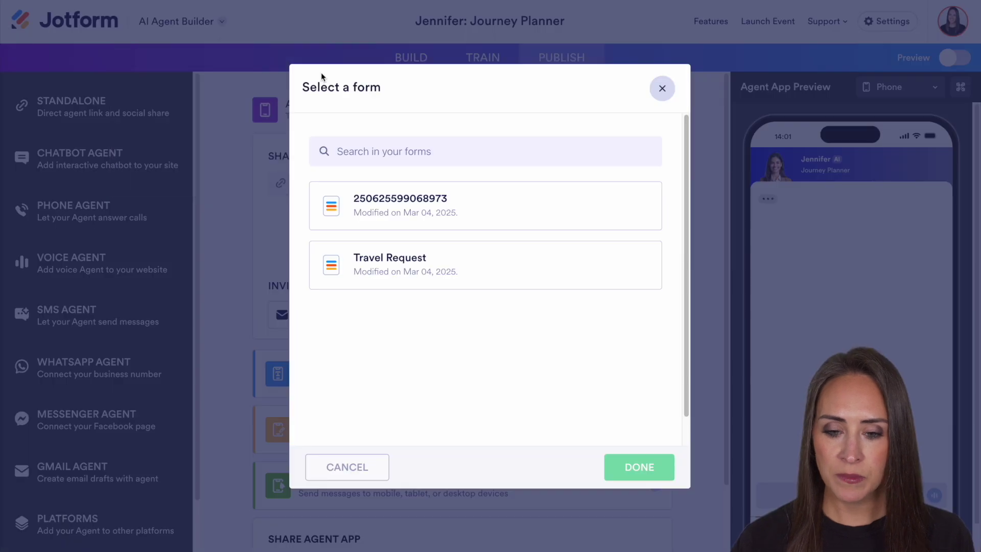
pyautogui.click(483, 271)
pyautogui.click(656, 466)
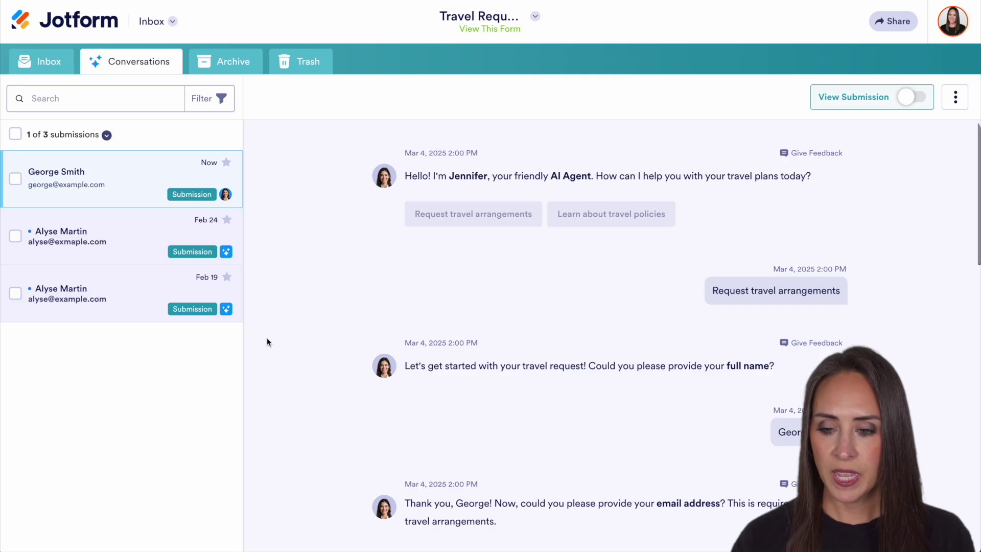
pyautogui.scroll(-2, 660, 314)
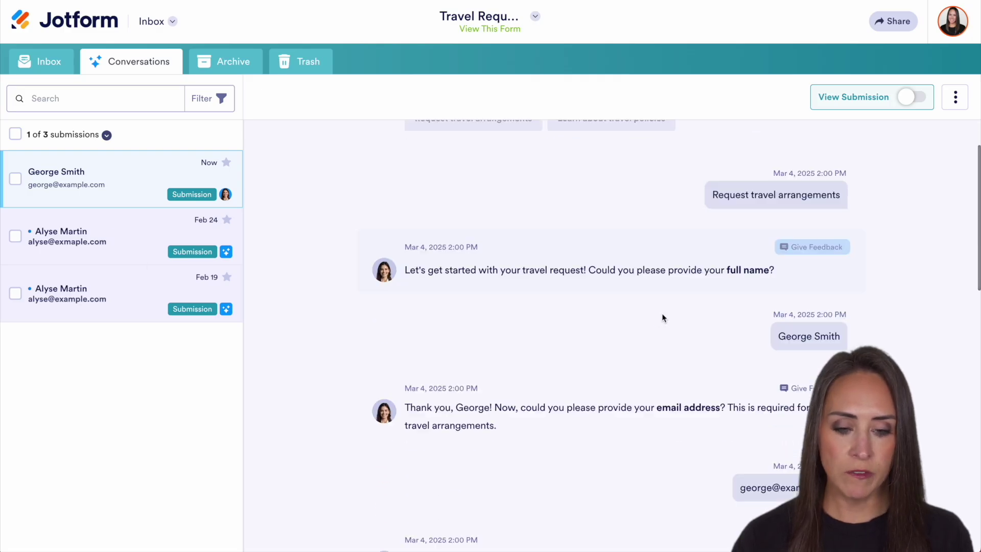
pyautogui.scroll(-10, 664, 319)
pyautogui.scroll(15, 667, 322)
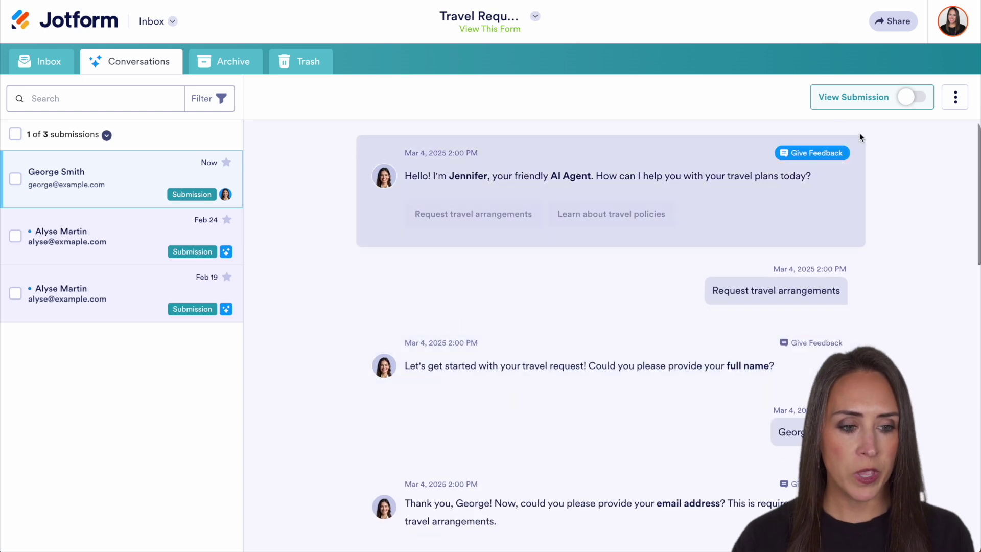
pyautogui.click(911, 97)
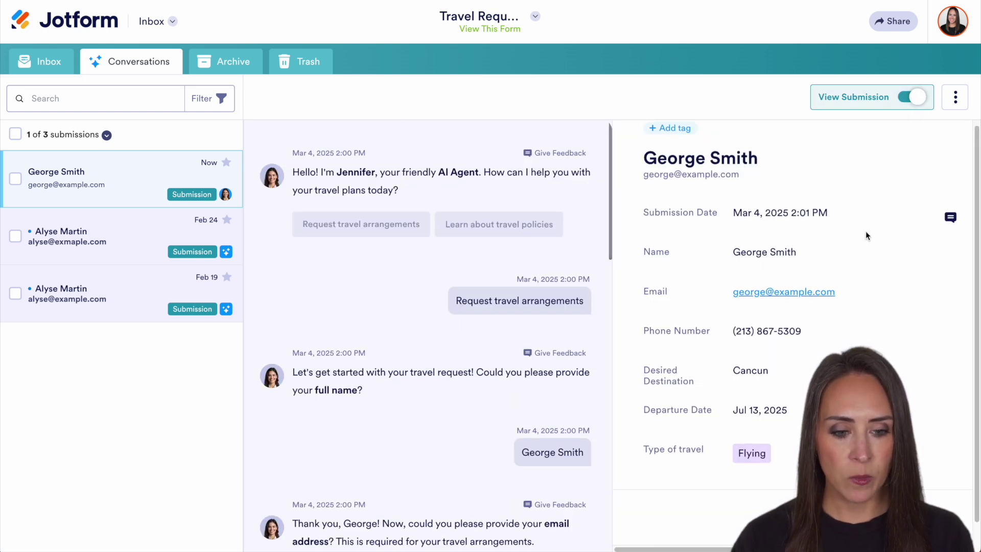
pyautogui.scroll(-1, 865, 235)
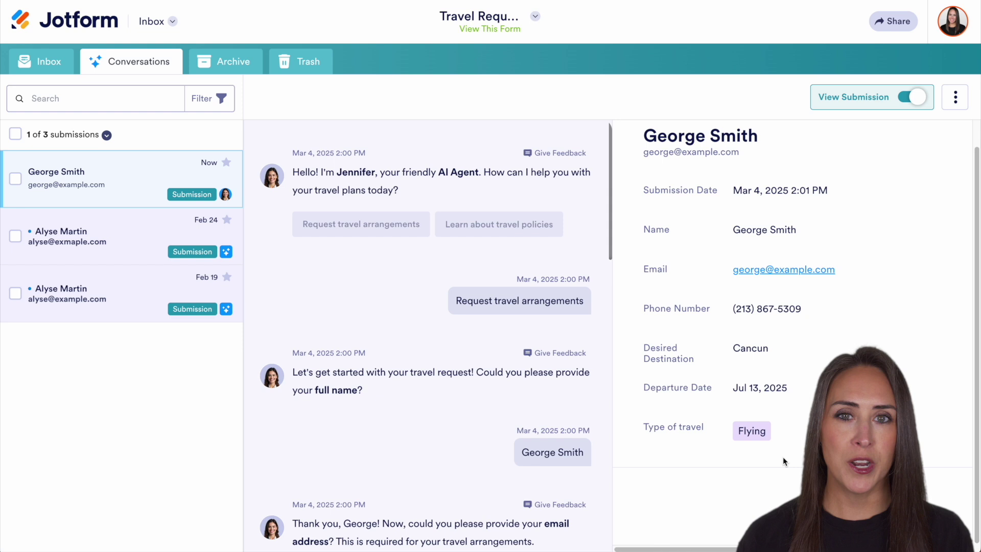